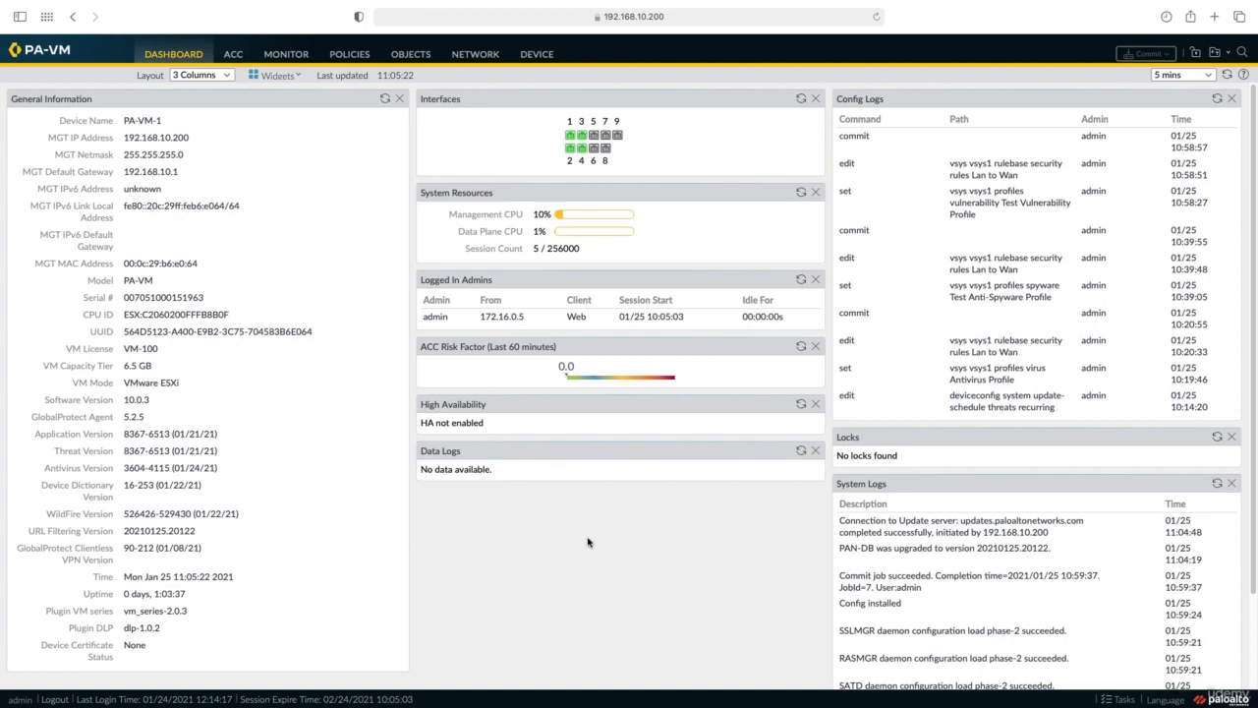
Check the firewall licenses under Device, then show the URL Filtering profiles under Objects.
{"action": "left_click", "coordinate": [537, 55]}
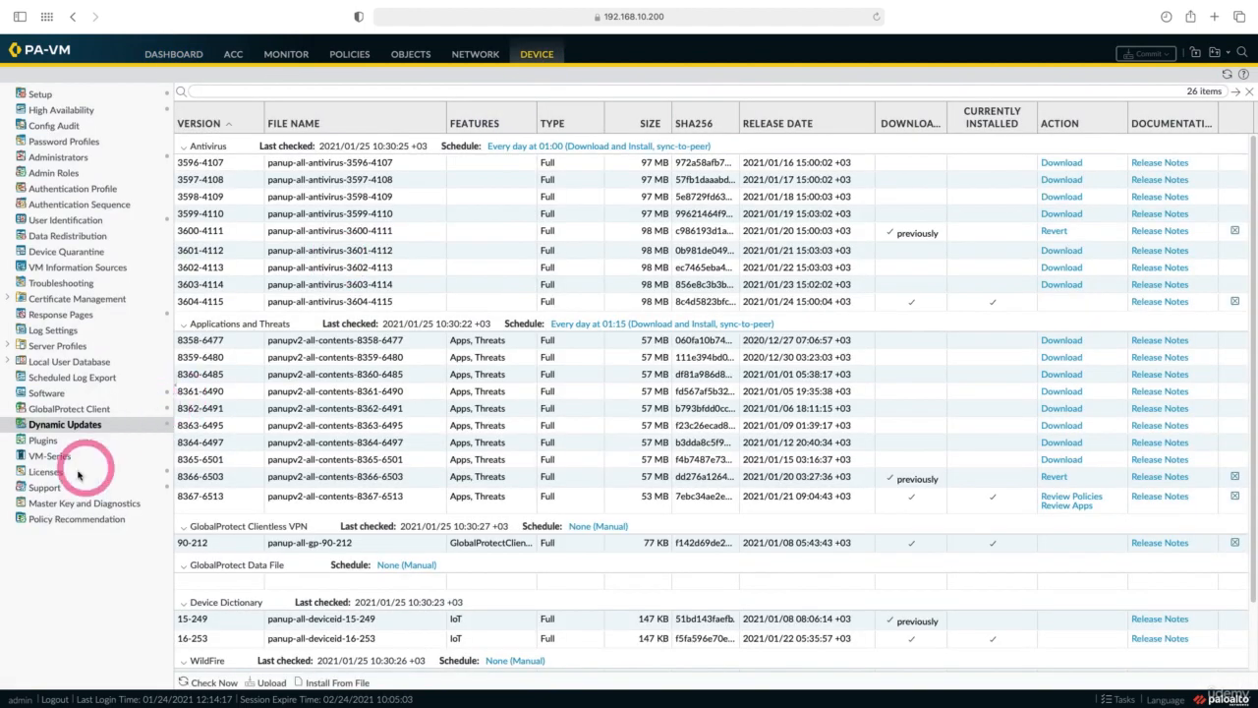
{"action": "left_click", "coordinate": [65, 476]}
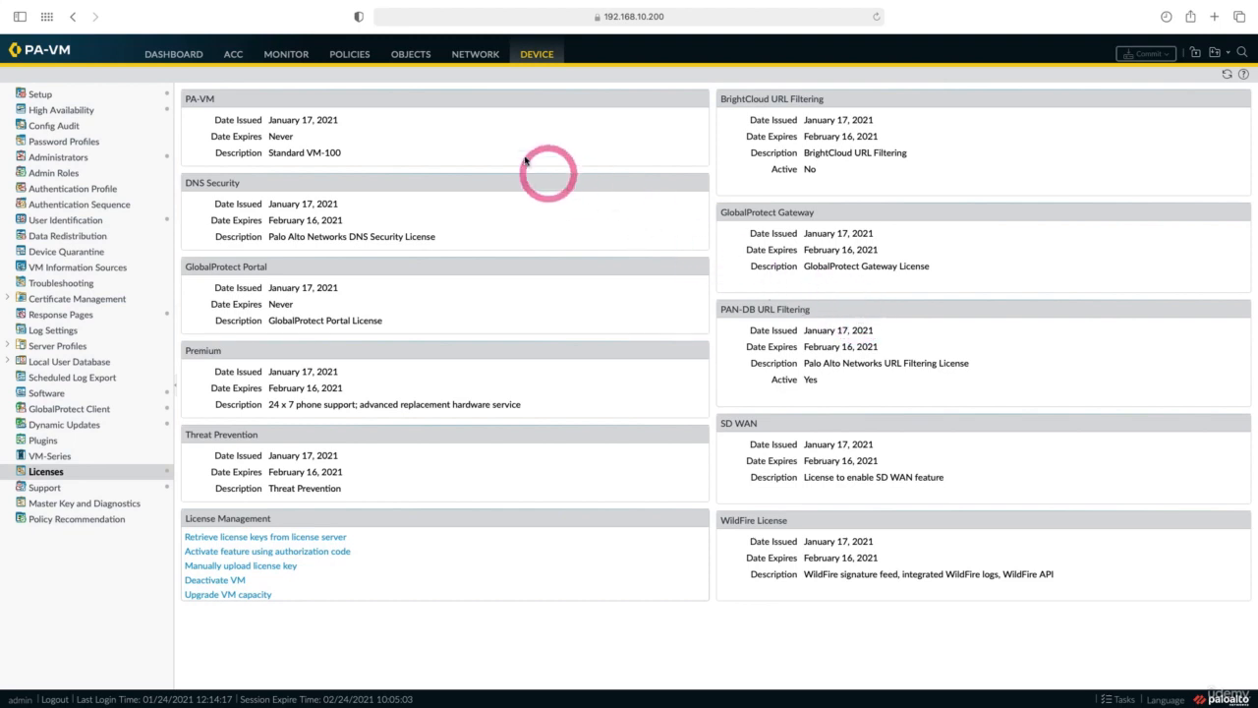
{"action": "left_click", "coordinate": [413, 57]}
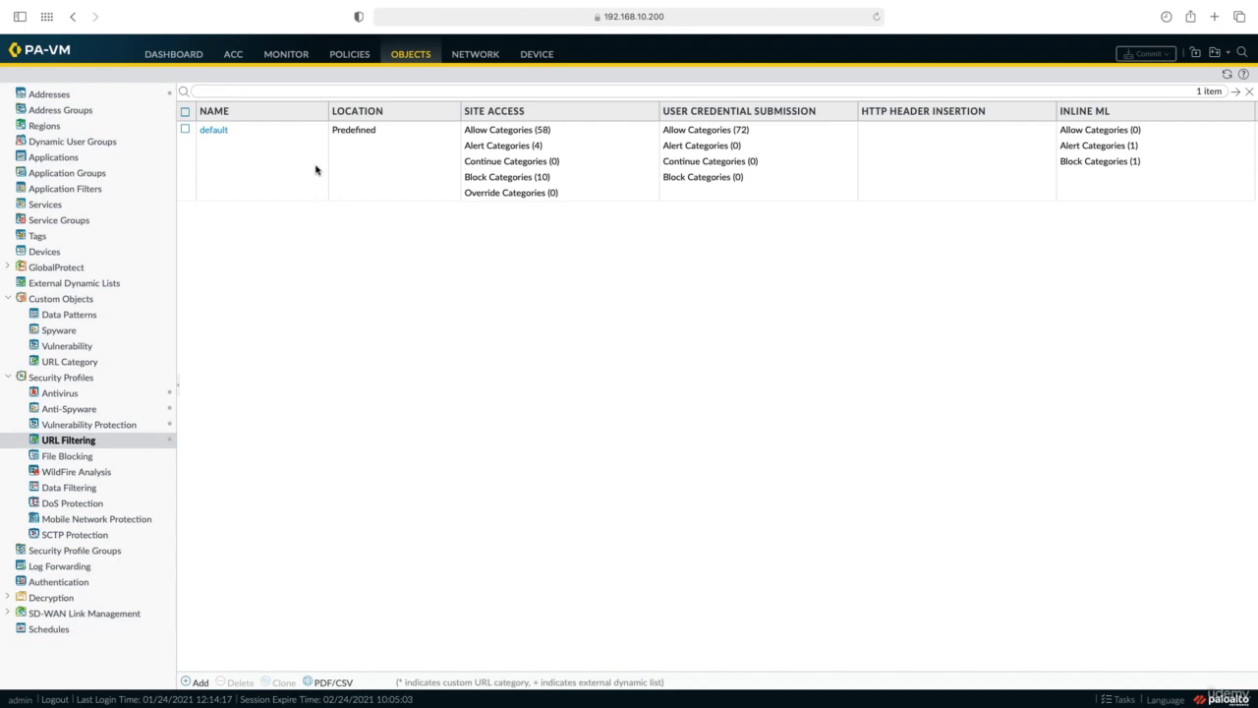
Start a new URL Filtering profile named 'Test URL' and focus its category search.
{"action": "left_click", "coordinate": [196, 682]}
{"action": "left_click", "coordinate": [574, 239]}
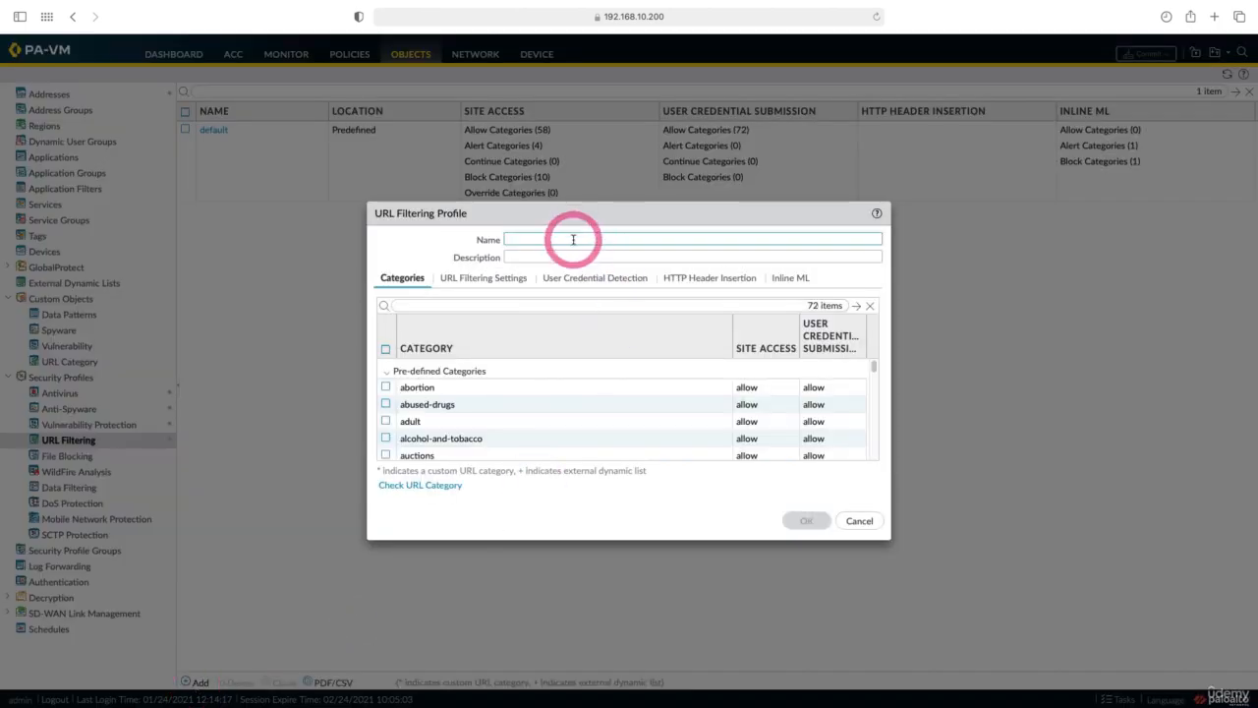
{"action": "type", "text": "Test URL"}
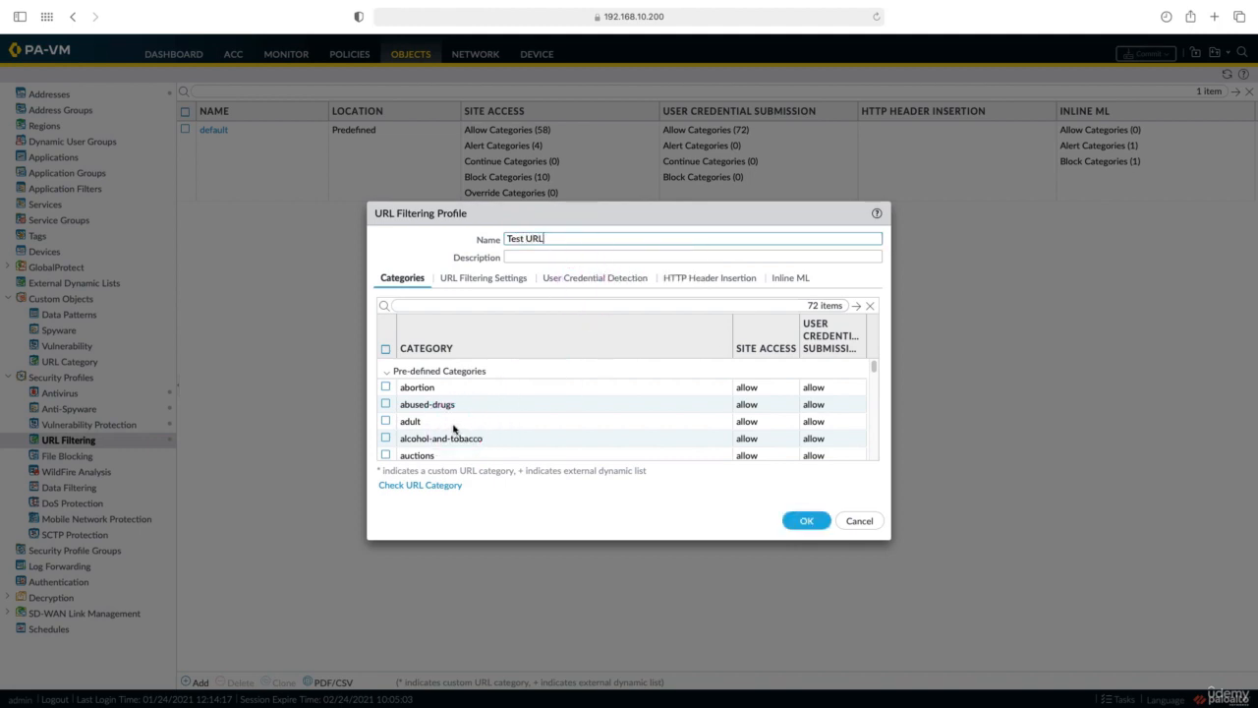
{"action": "left_click", "coordinate": [468, 305]}
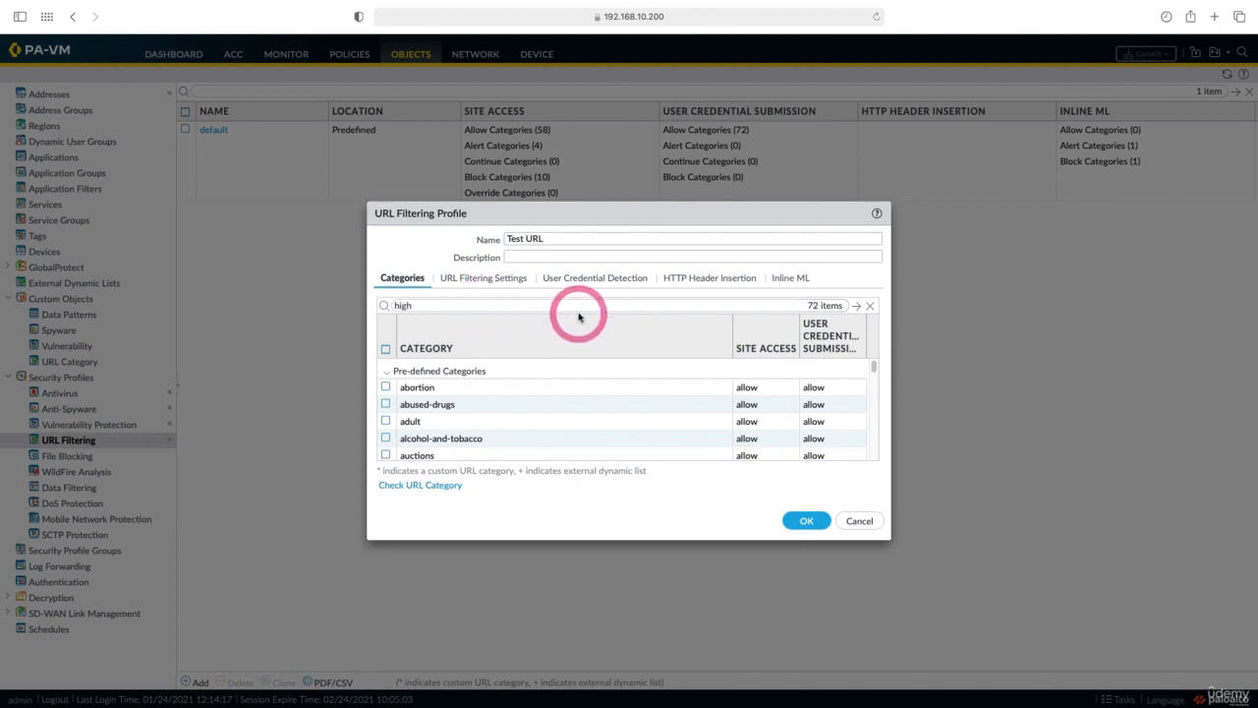
Filter the categories to high-risk and set its site access to block.
{"action": "key", "text": "Return"}
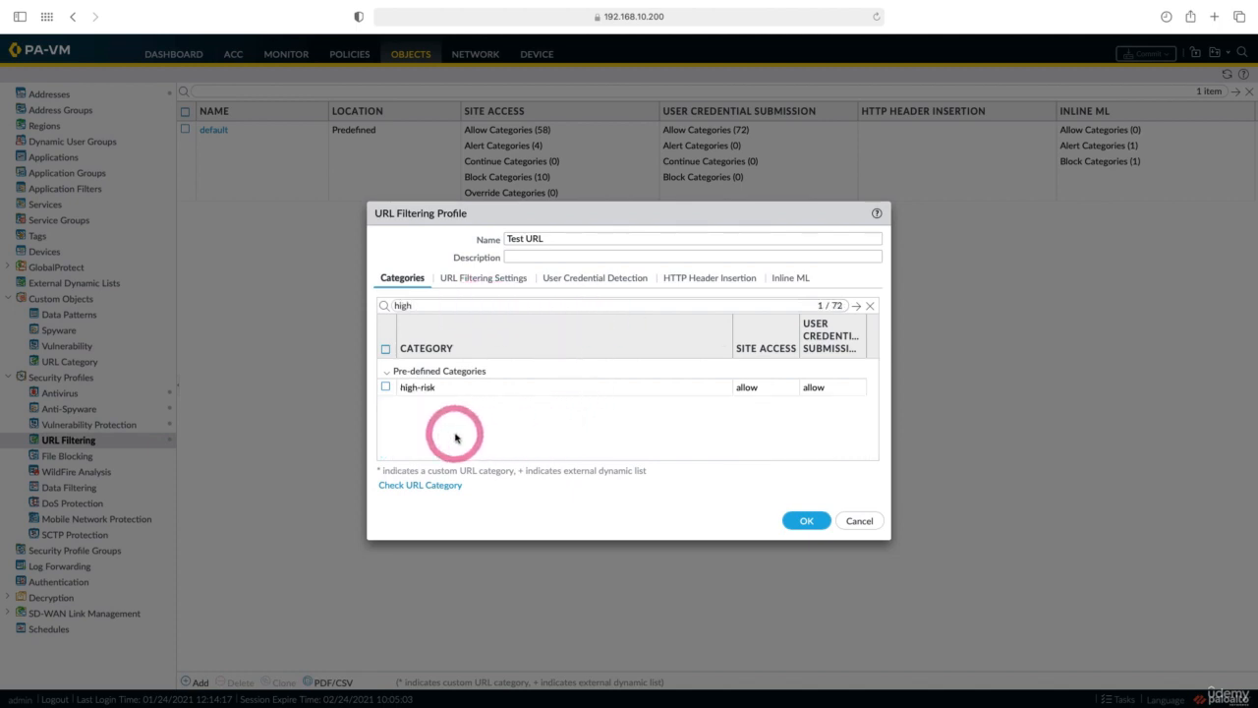
{"action": "left_click", "coordinate": [386, 387]}
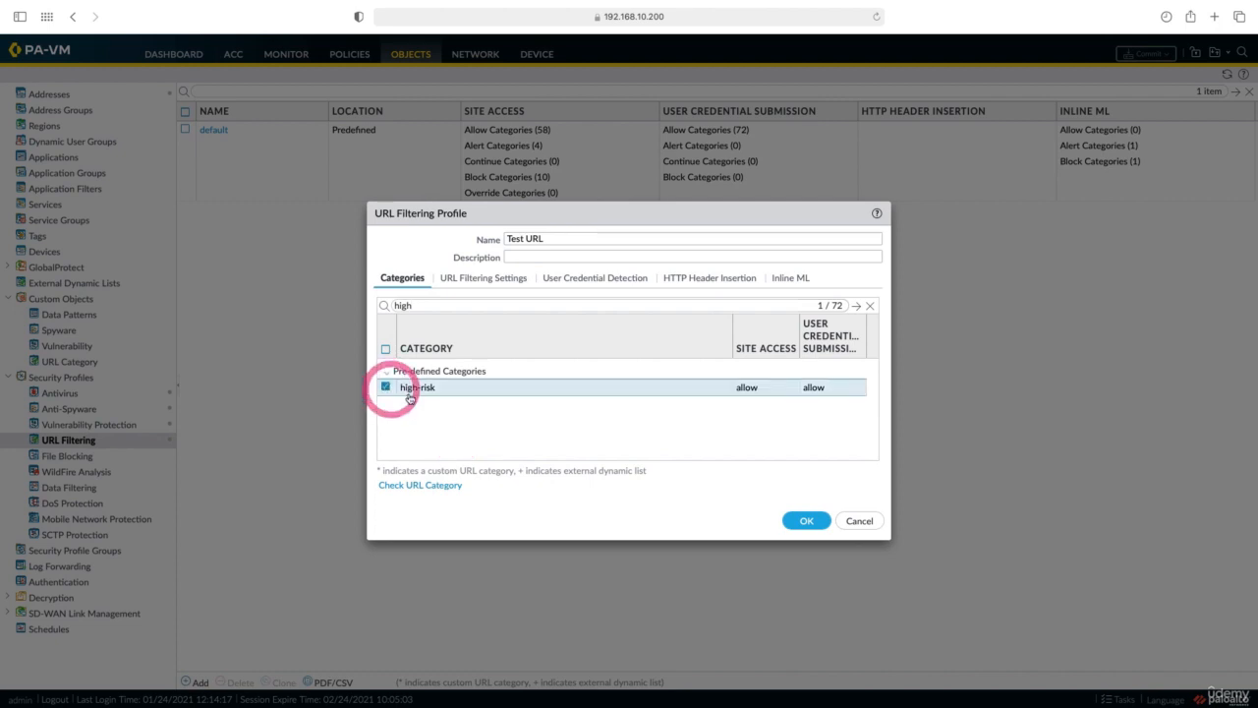
{"action": "left_click", "coordinate": [787, 395]}
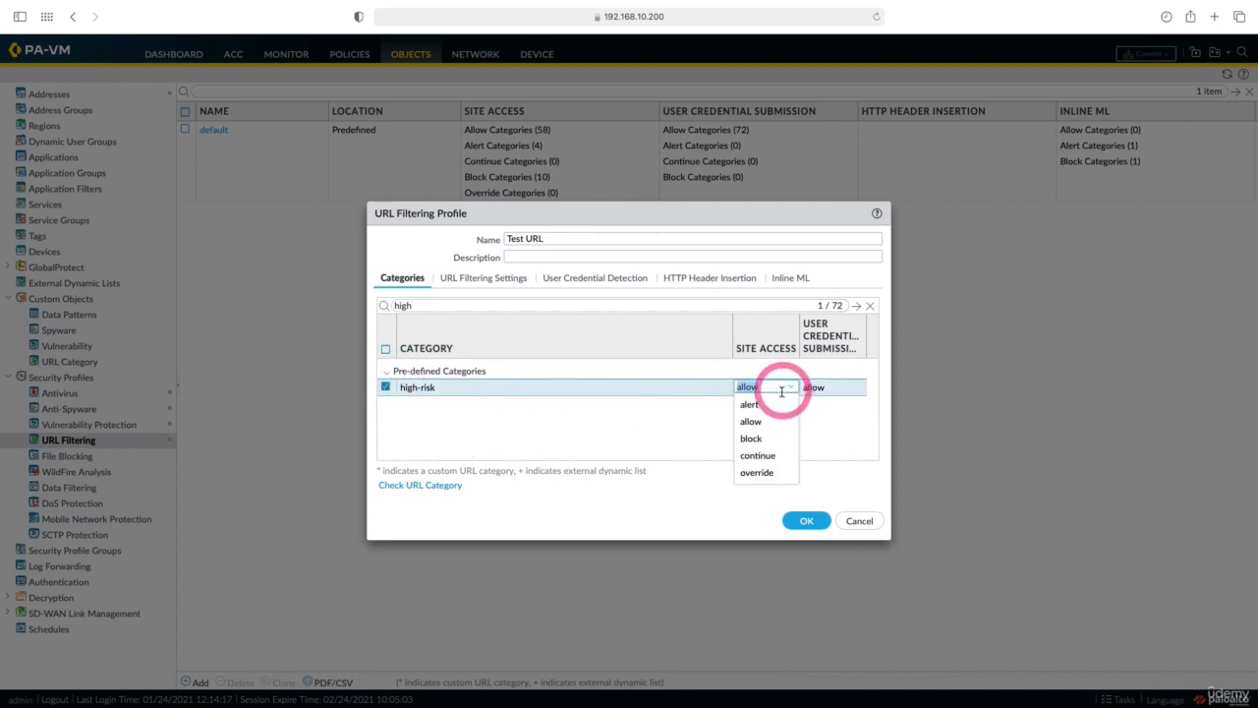
{"action": "left_click", "coordinate": [786, 438]}
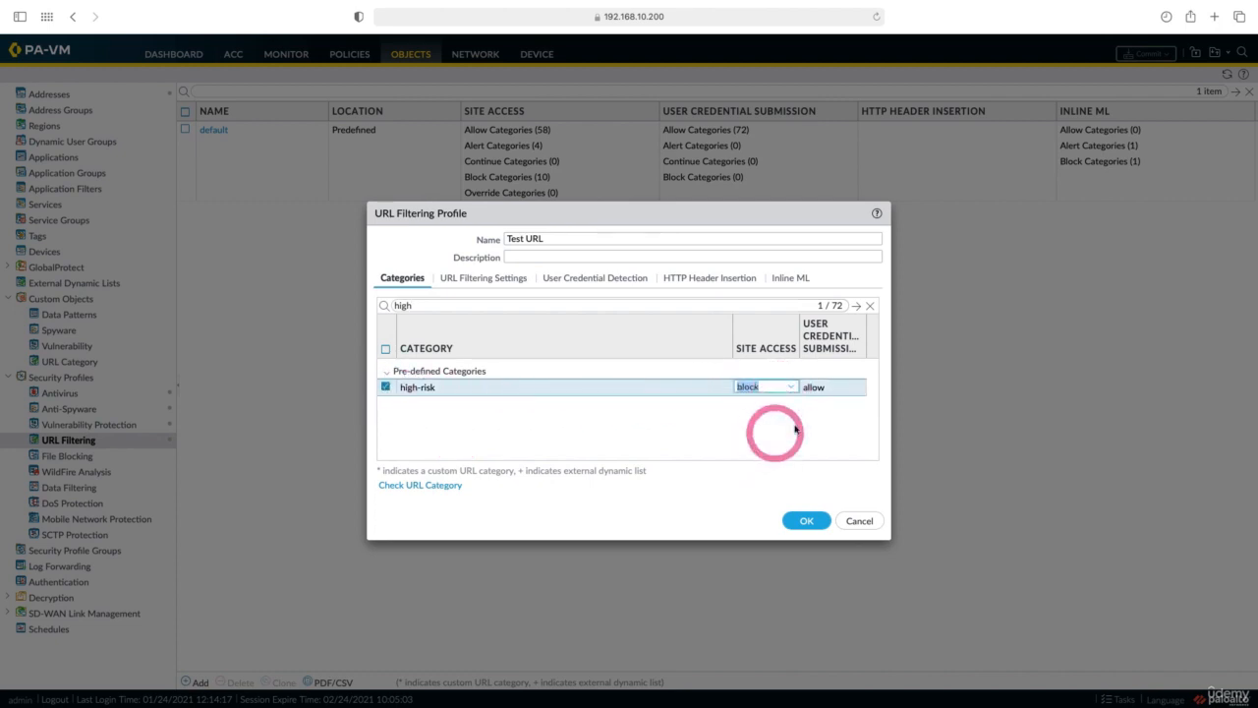
Search 'adu', block the adult category, then clear the category search.
{"action": "double_click", "coordinate": [398, 306]}
{"action": "type", "text": "adu"}
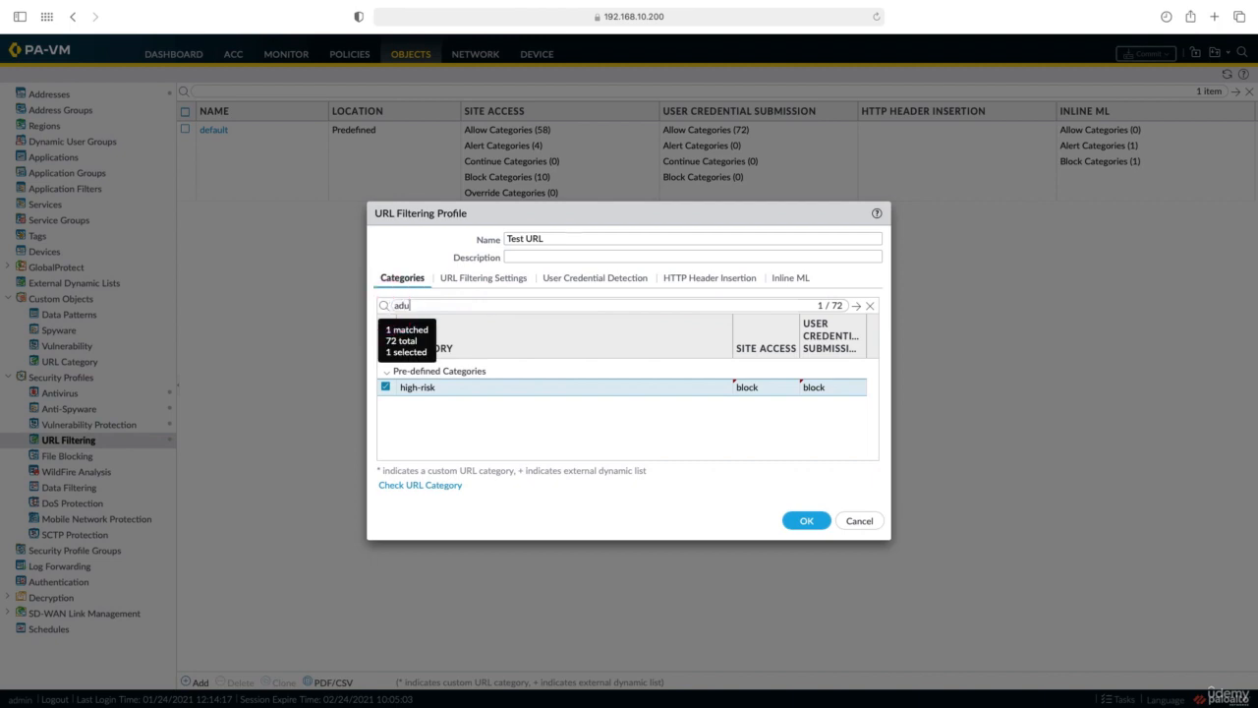
{"action": "left_click", "coordinate": [385, 387]}
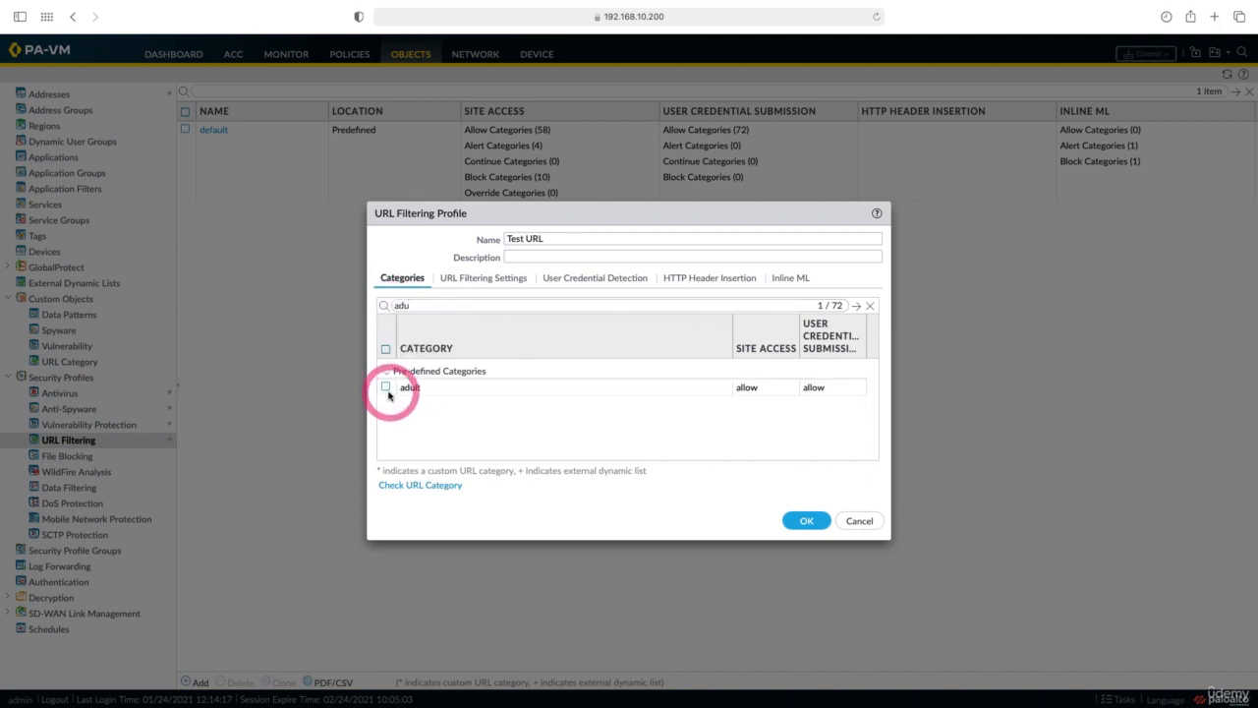
{"action": "left_click", "coordinate": [773, 390]}
{"action": "left_click", "coordinate": [764, 434]}
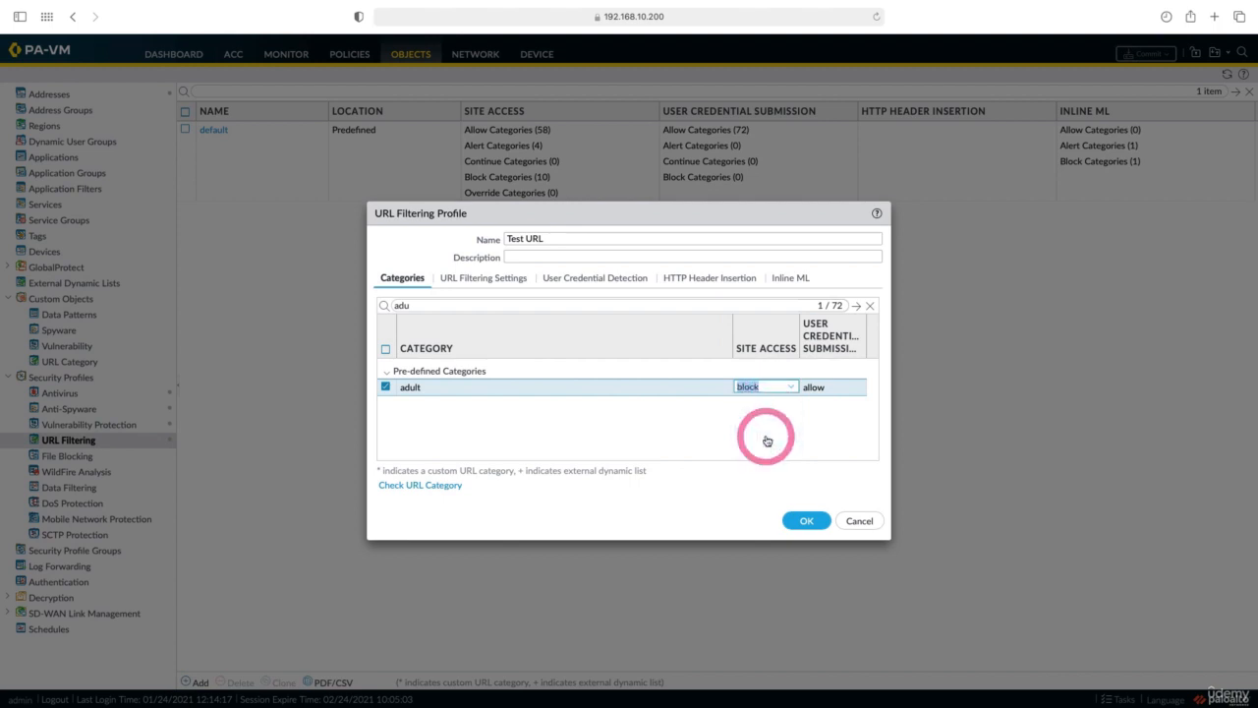
{"action": "left_click", "coordinate": [506, 303]}
{"action": "key", "text": "BackSpace"}
{"action": "key", "text": "BackSpace"}
{"action": "key", "text": "BackSpace"}
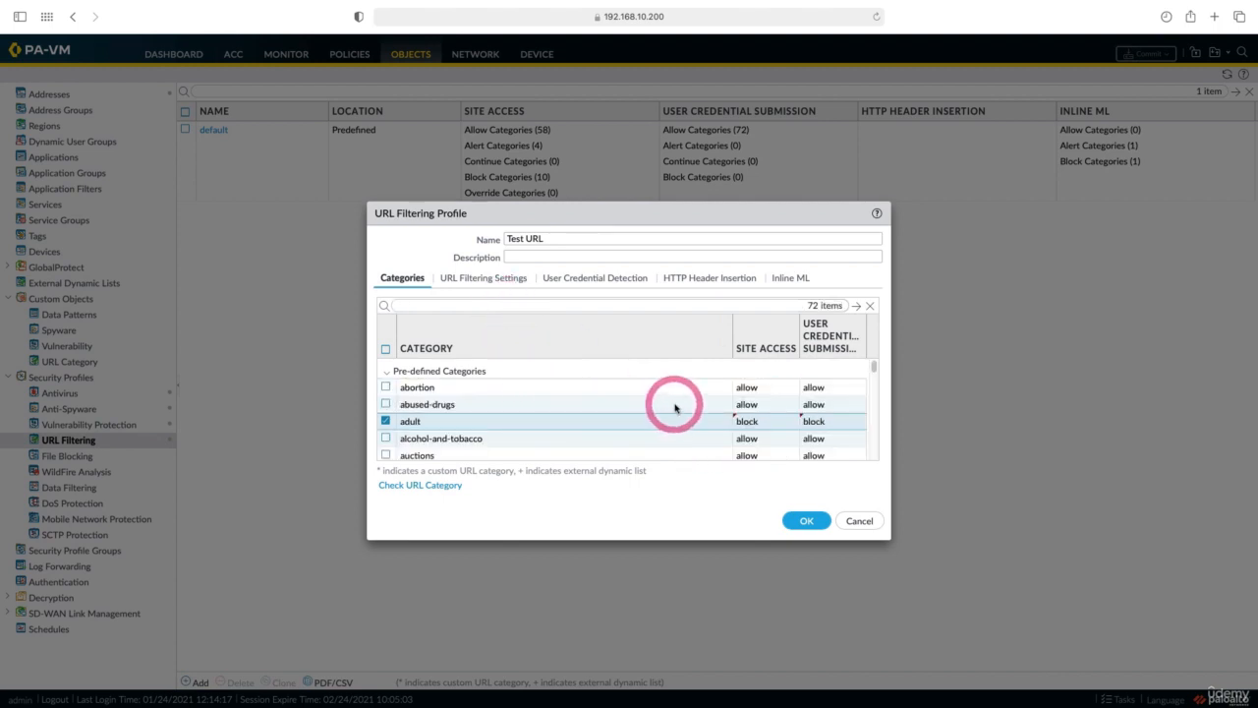
Set site access to block for alcohol-and-tobacco and hacking.
{"action": "scroll", "coordinate": [675, 407], "scroll_direction": "down", "scroll_amount": 1}
{"action": "left_click", "coordinate": [386, 413]}
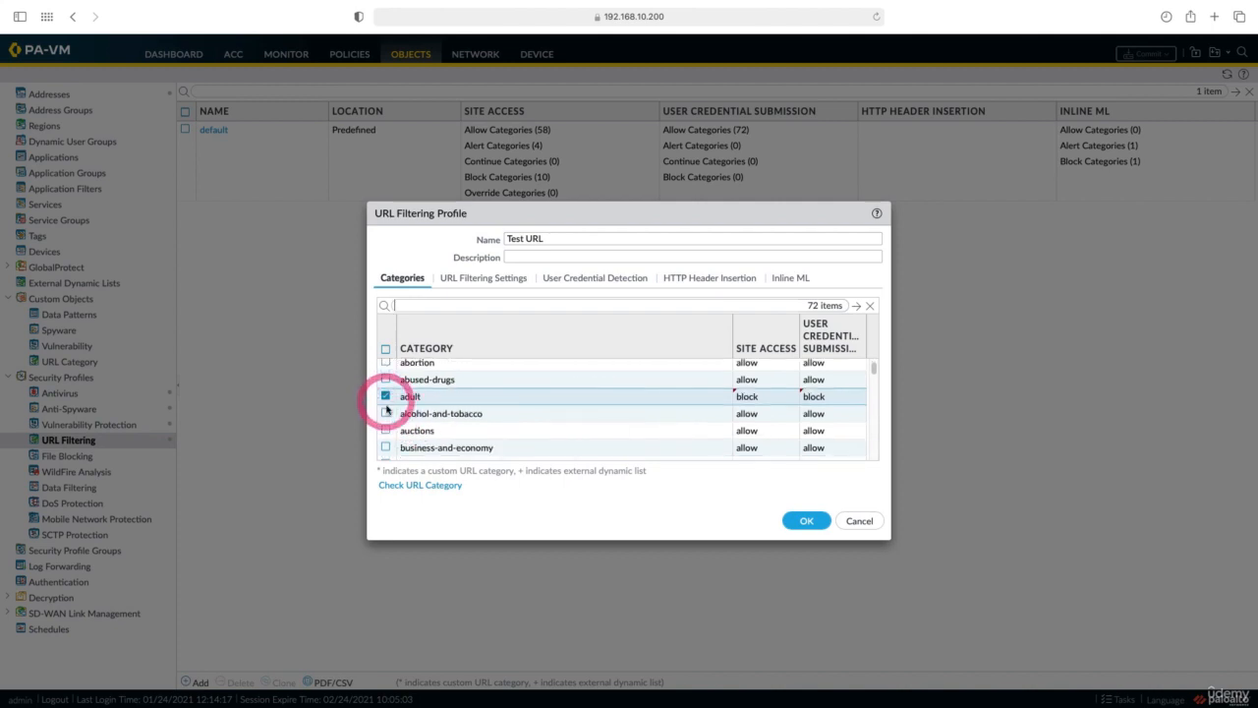
{"action": "left_click", "coordinate": [756, 417]}
{"action": "left_click", "coordinate": [761, 468]}
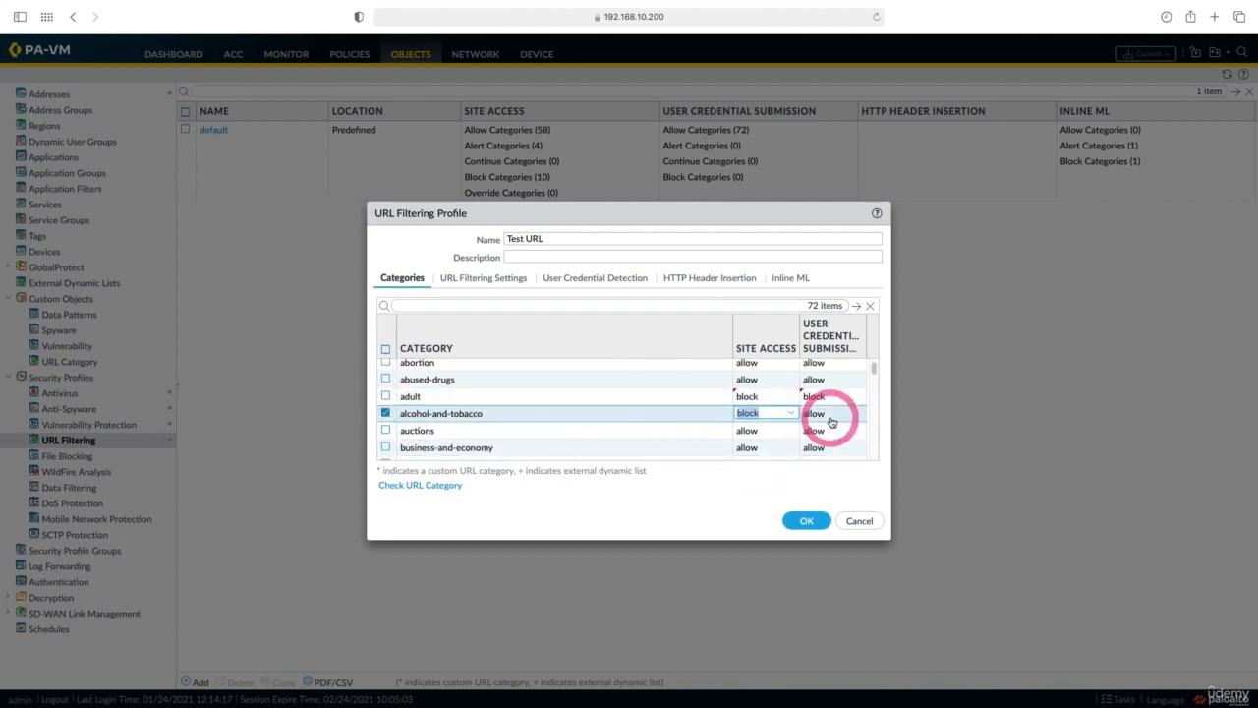
{"action": "left_click", "coordinate": [832, 423]}
{"action": "scroll", "coordinate": [542, 417], "scroll_direction": "down", "scroll_amount": 5}
{"action": "scroll", "coordinate": [540, 418], "scroll_direction": "down", "scroll_amount": 1}
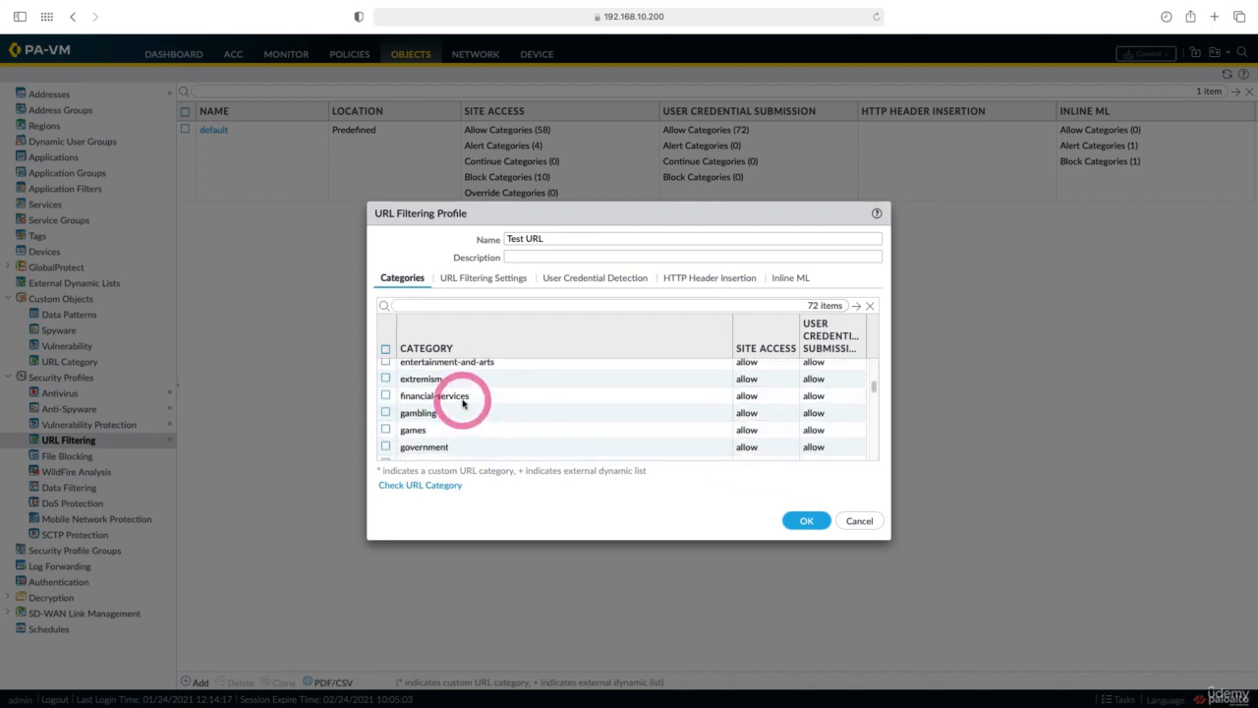
{"action": "scroll", "coordinate": [496, 405], "scroll_direction": "down", "scroll_amount": 1}
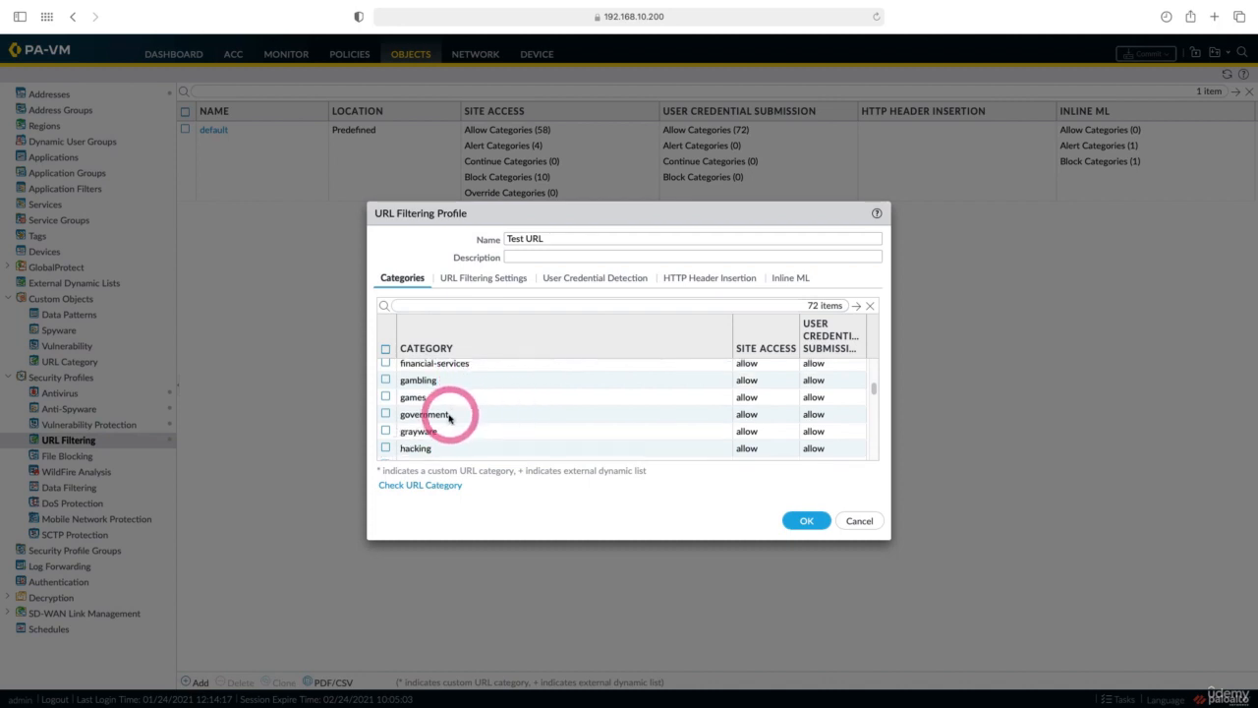
{"action": "scroll", "coordinate": [478, 415], "scroll_direction": "down", "scroll_amount": 1}
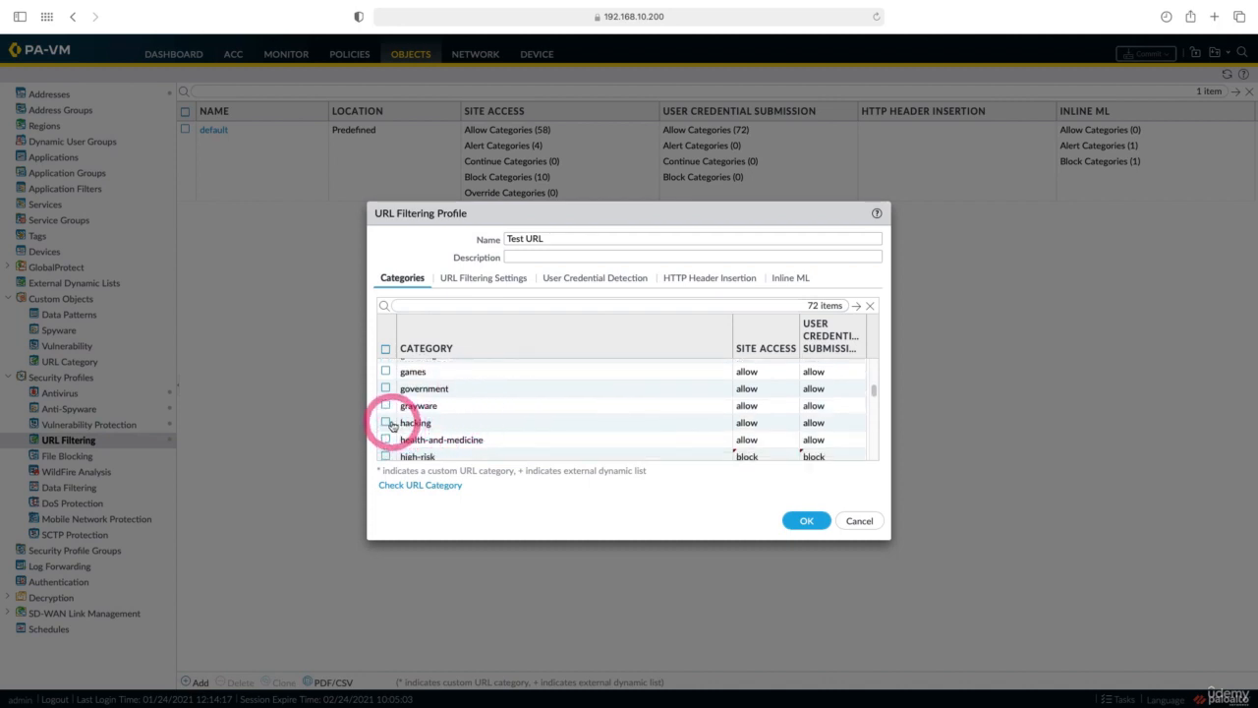
{"action": "left_click", "coordinate": [385, 422]}
{"action": "left_click", "coordinate": [765, 422]}
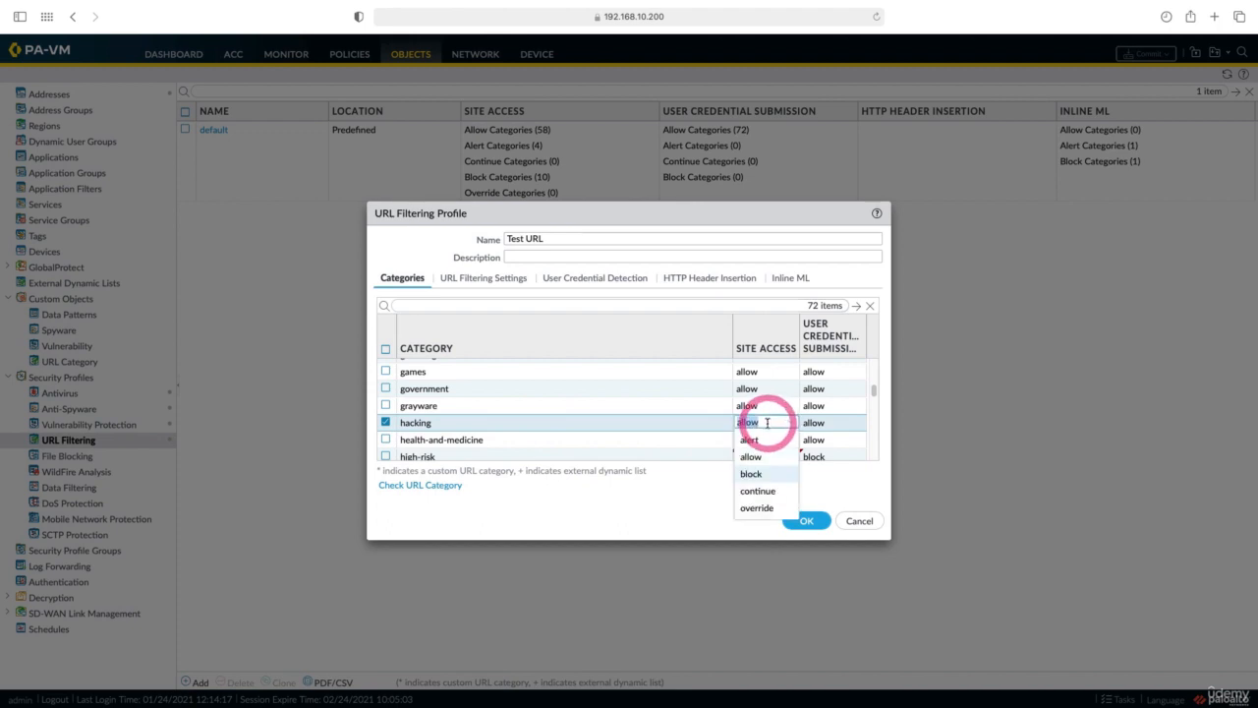
{"action": "left_click", "coordinate": [759, 477]}
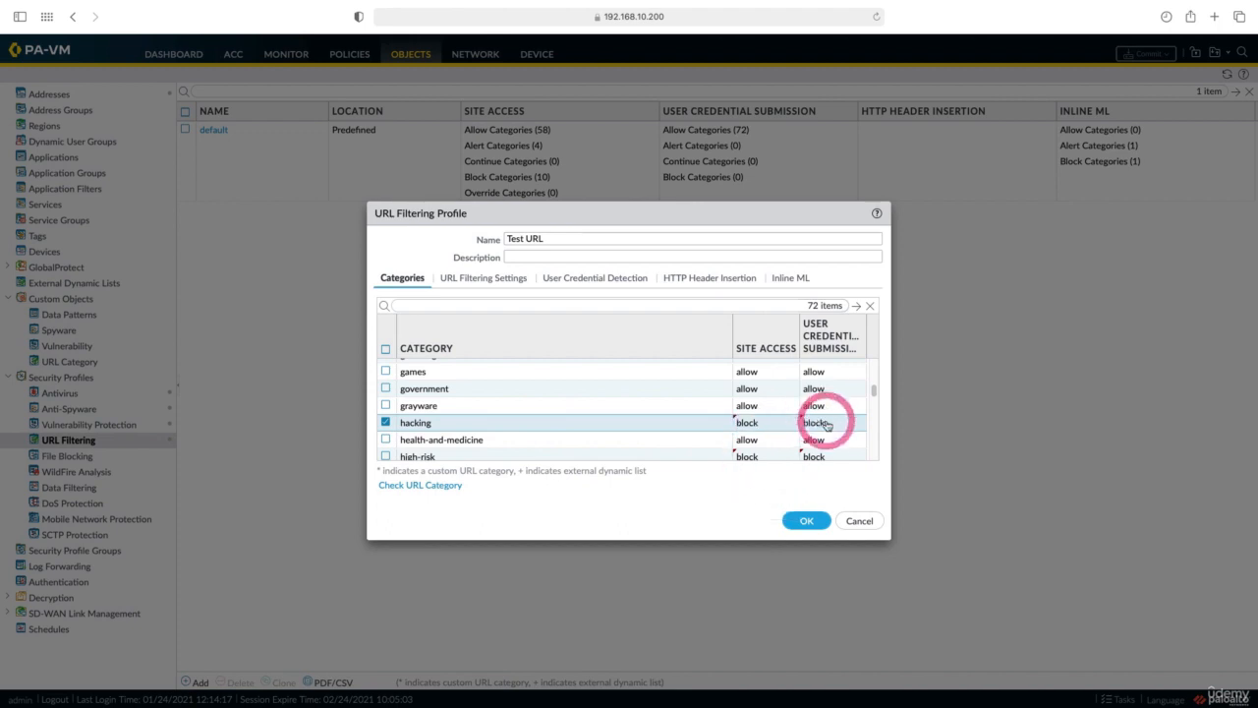
Block the malware category for both site access and credential submission.
{"action": "scroll", "coordinate": [484, 416], "scroll_direction": "down", "scroll_amount": 2}
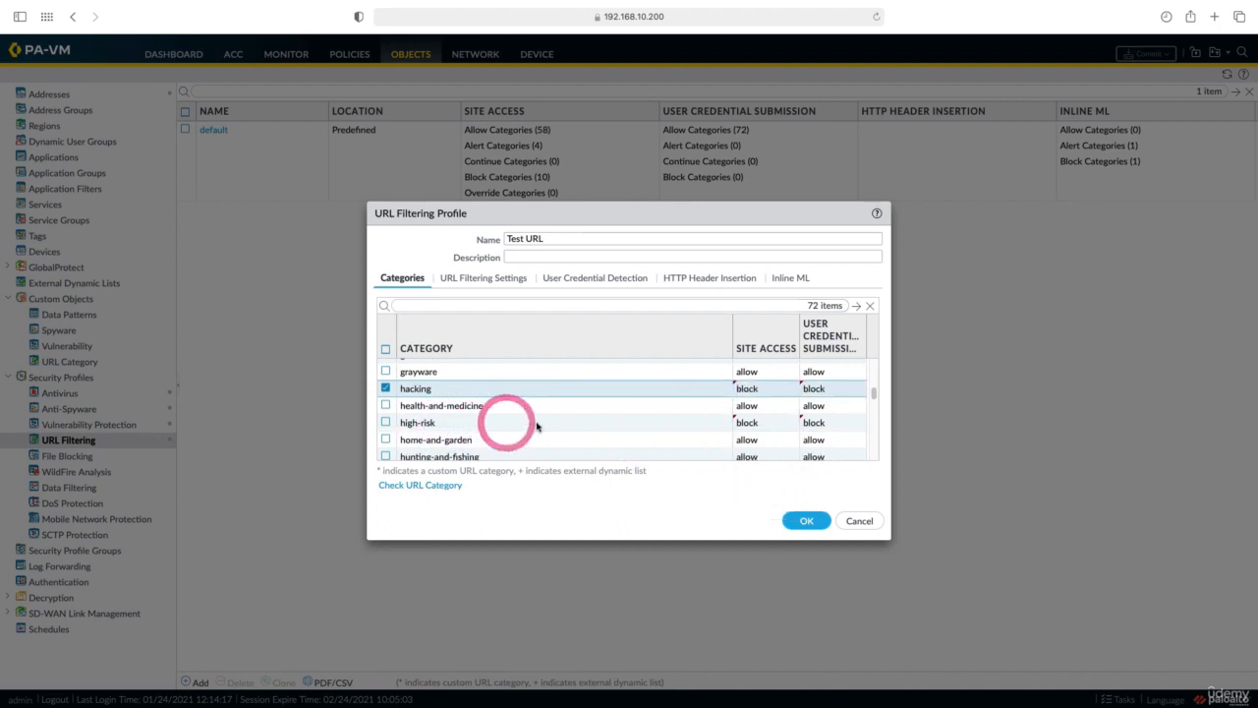
{"action": "scroll", "coordinate": [540, 422], "scroll_direction": "down", "scroll_amount": 1}
{"action": "scroll", "coordinate": [529, 422], "scroll_direction": "down", "scroll_amount": 5}
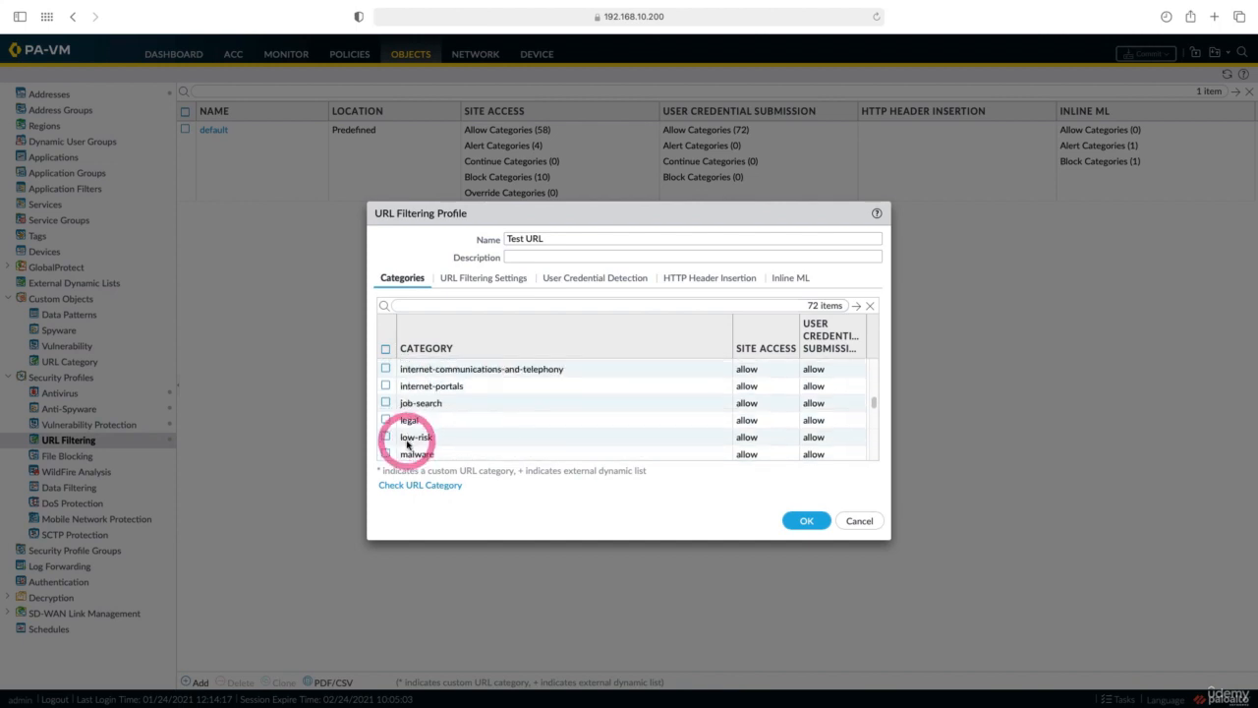
{"action": "left_click", "coordinate": [386, 429]}
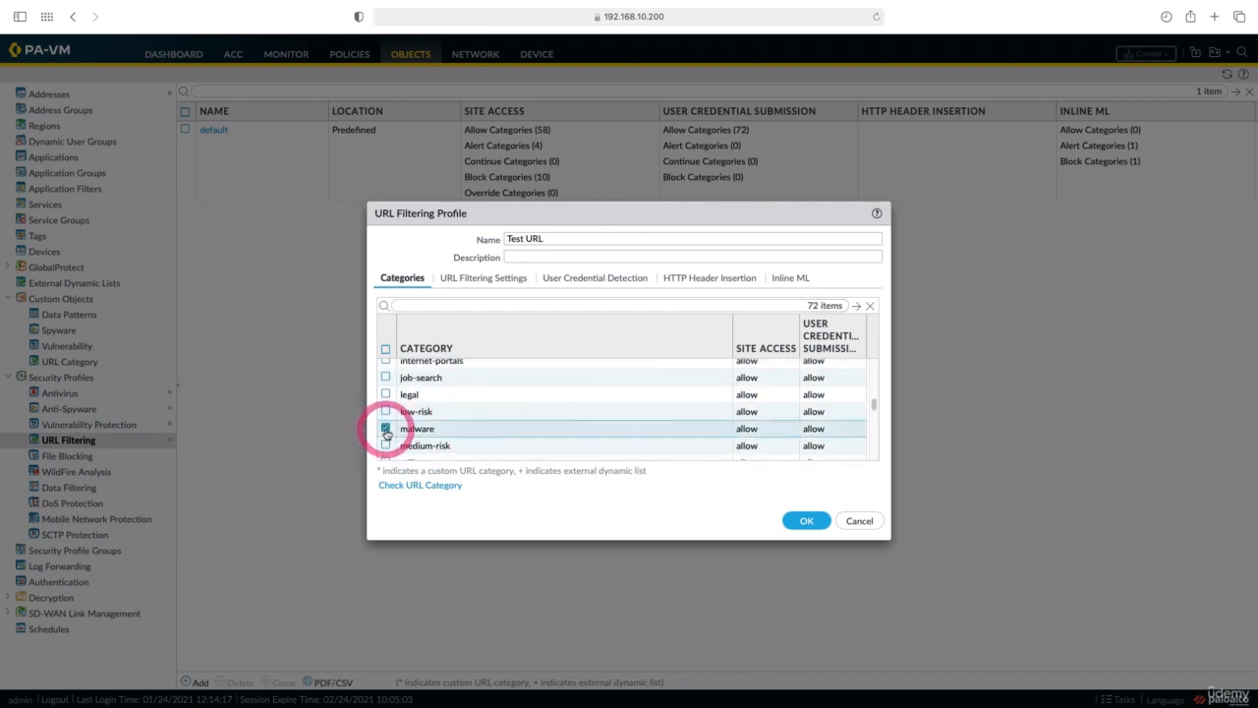
{"action": "left_click", "coordinate": [744, 429]}
{"action": "left_click", "coordinate": [749, 478]}
{"action": "left_click", "coordinate": [822, 429]}
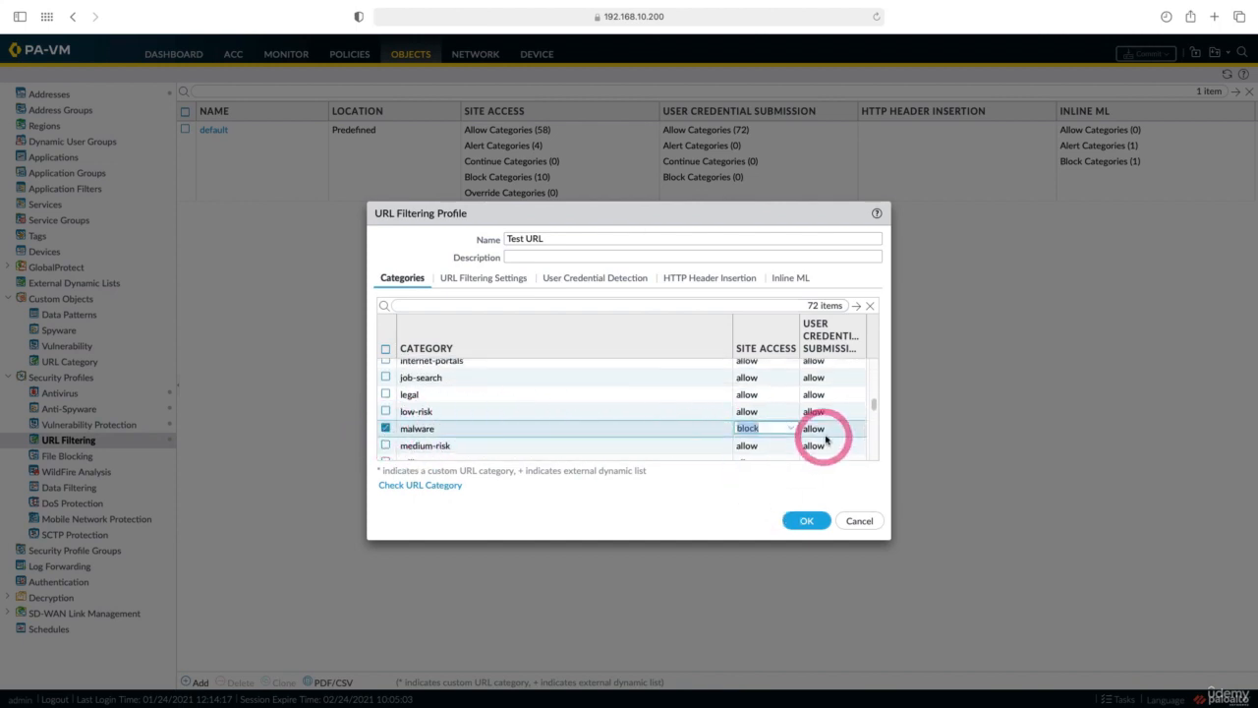
{"action": "left_click", "coordinate": [826, 452]}
Set site access to block for phishing and sex-education.
{"action": "scroll", "coordinate": [496, 411], "scroll_direction": "down", "scroll_amount": 2}
{"action": "scroll", "coordinate": [497, 411], "scroll_direction": "down", "scroll_amount": 5}
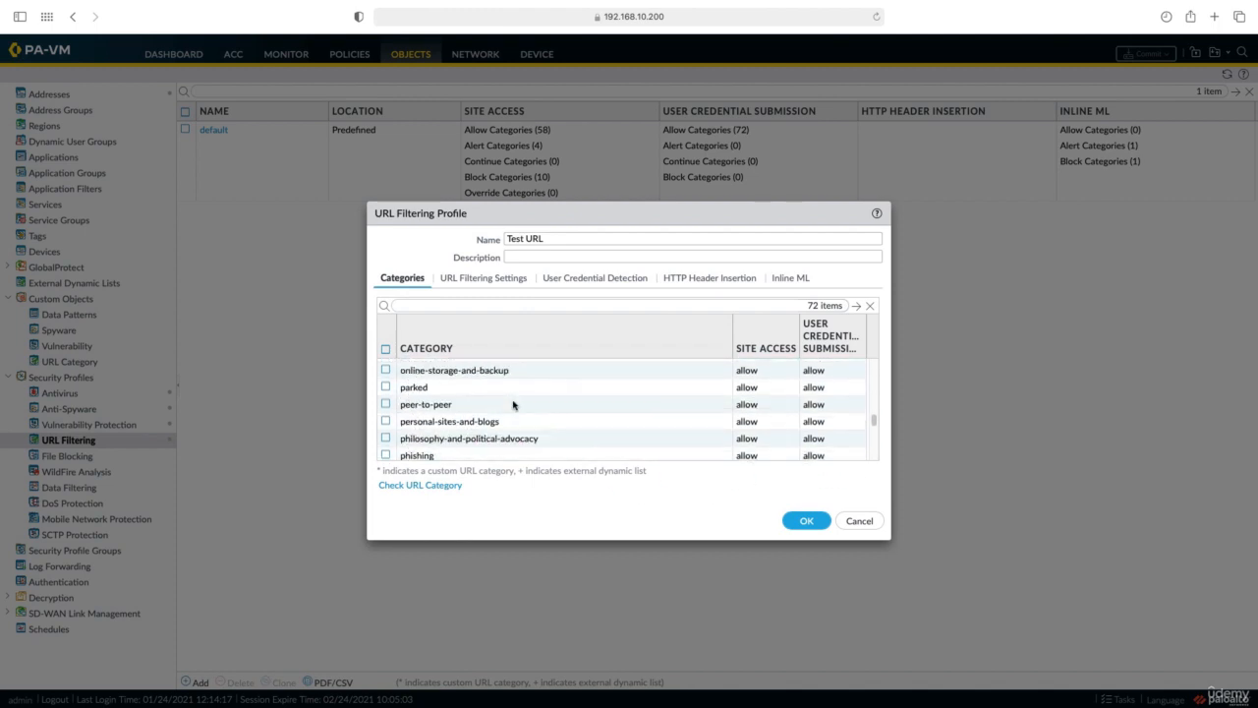
{"action": "left_click", "coordinate": [385, 428]}
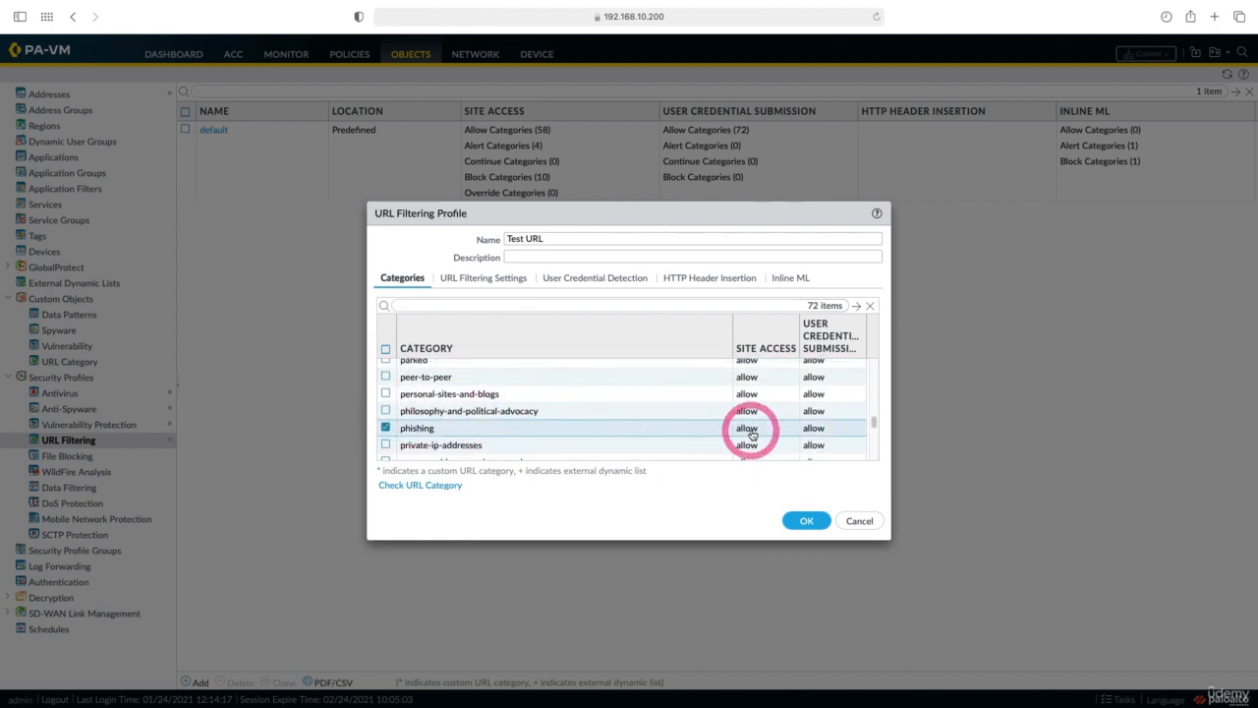
{"action": "left_click", "coordinate": [748, 430]}
{"action": "left_click", "coordinate": [752, 479]}
{"action": "scroll", "coordinate": [514, 403], "scroll_direction": "down", "scroll_amount": 5}
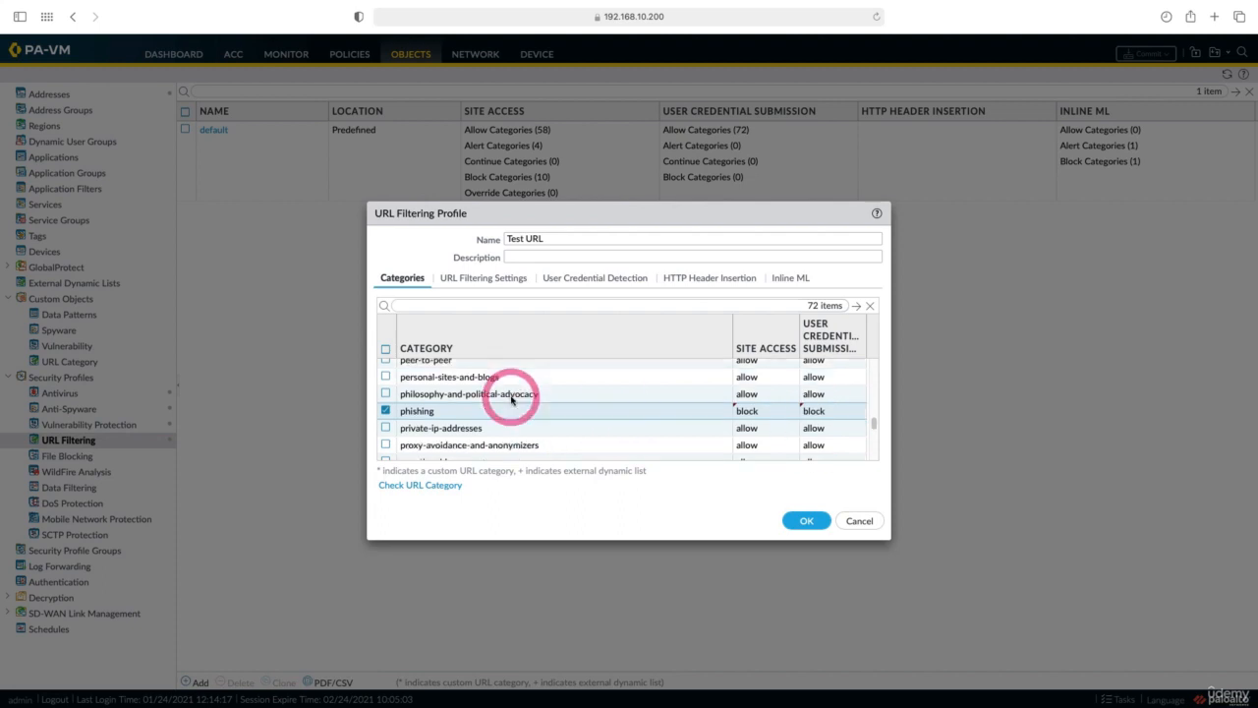
{"action": "left_click", "coordinate": [385, 421]}
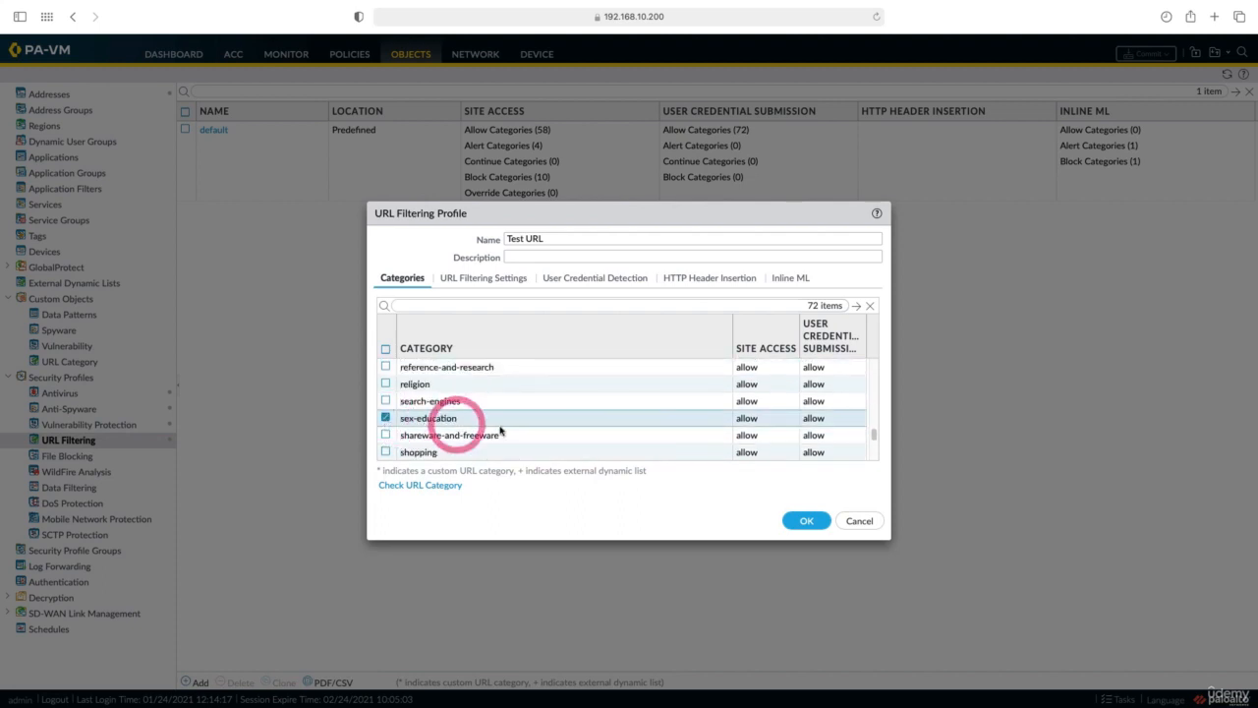
{"action": "left_click", "coordinate": [762, 420]}
{"action": "left_click", "coordinate": [753, 470]}
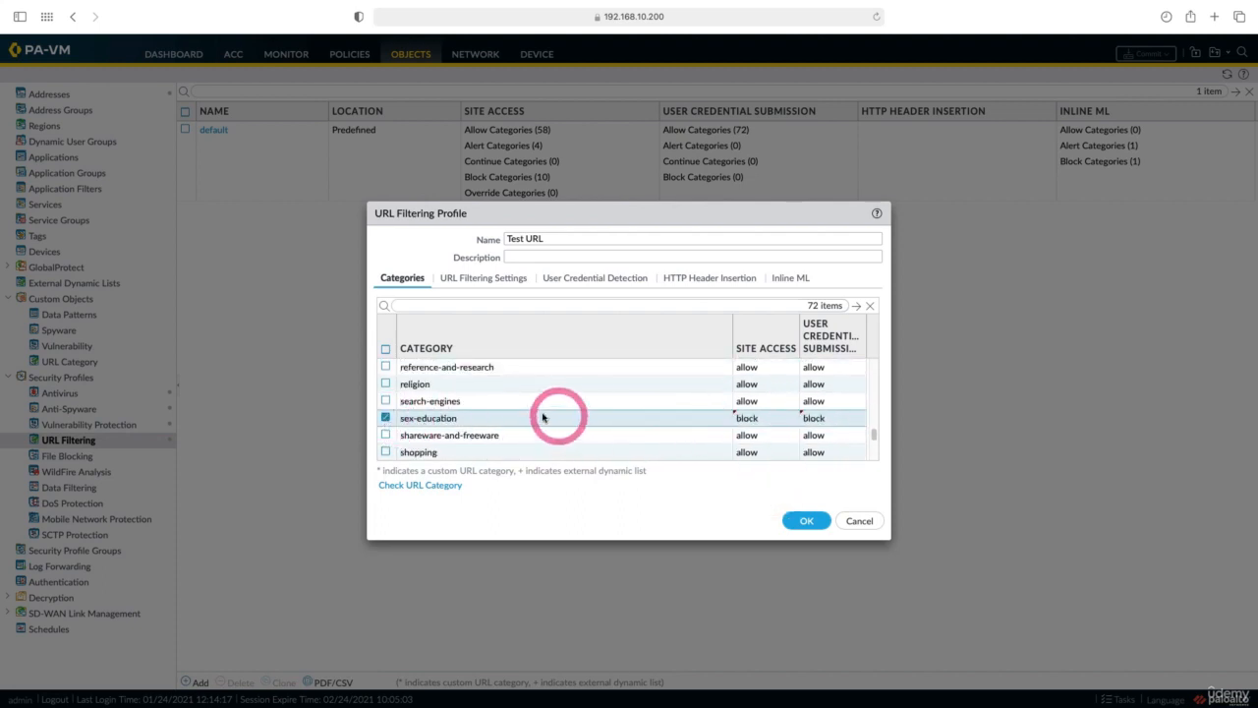
{"action": "scroll", "coordinate": [521, 411], "scroll_direction": "down", "scroll_amount": 3}
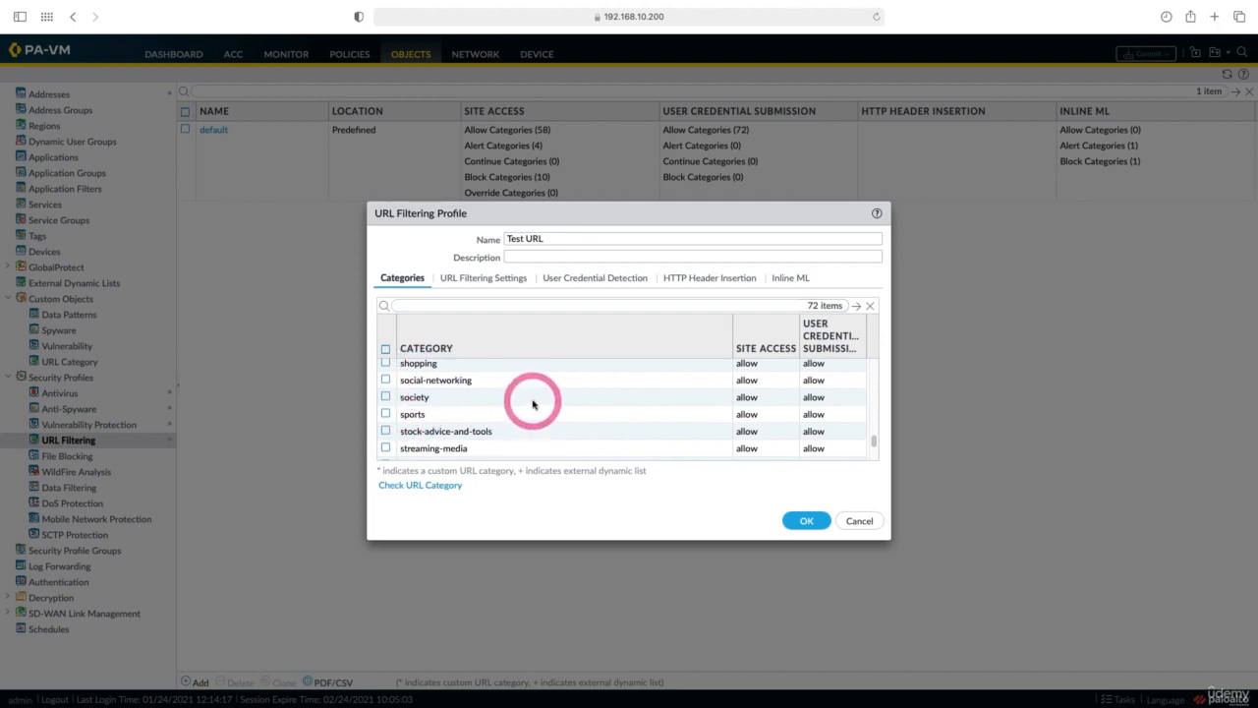
{"action": "scroll", "coordinate": [533, 403], "scroll_direction": "down", "scroll_amount": 2}
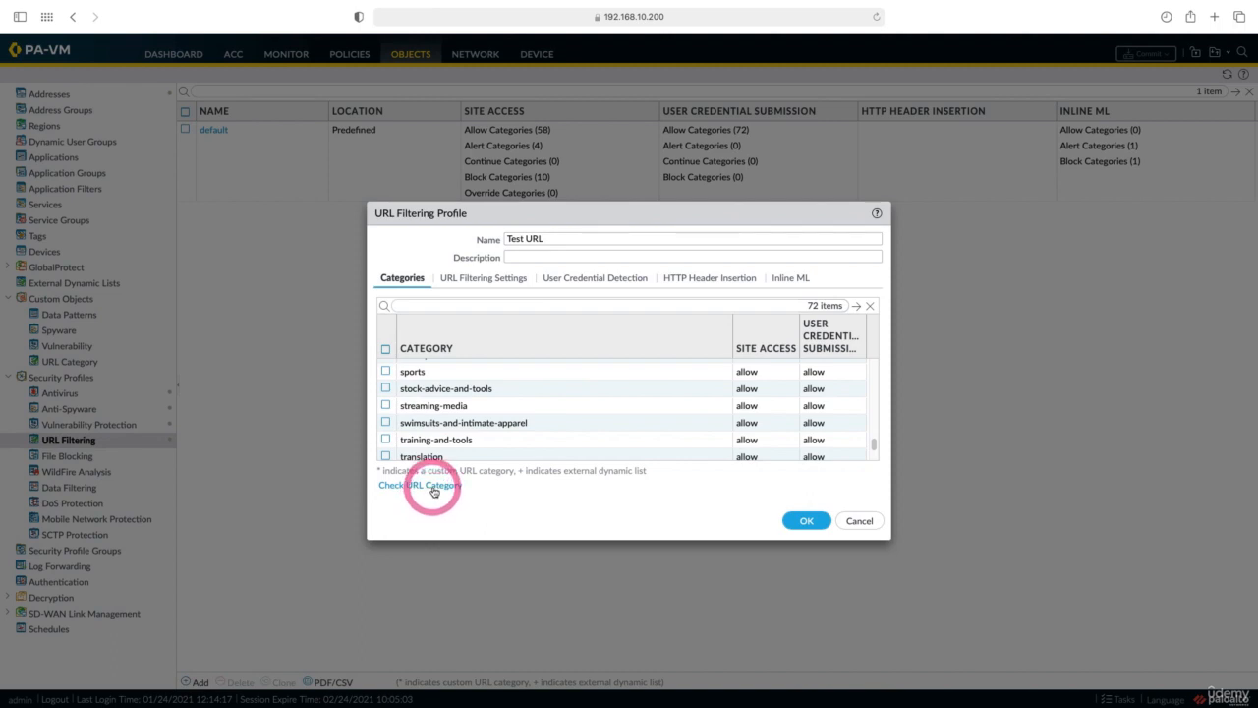
Look up ziraat.com.tr's URL category (Financial Services, Low Risk), then save the Test URL profile.
{"action": "left_click", "coordinate": [433, 487]}
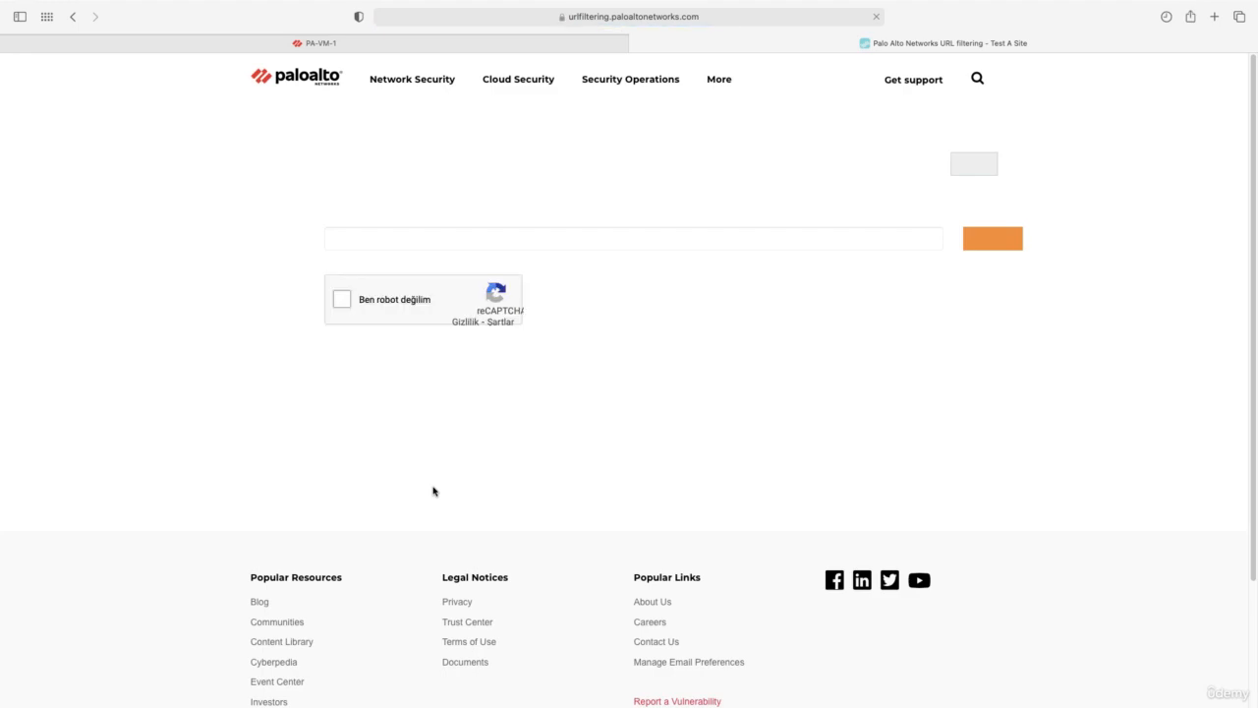
{"action": "left_click", "coordinate": [483, 239]}
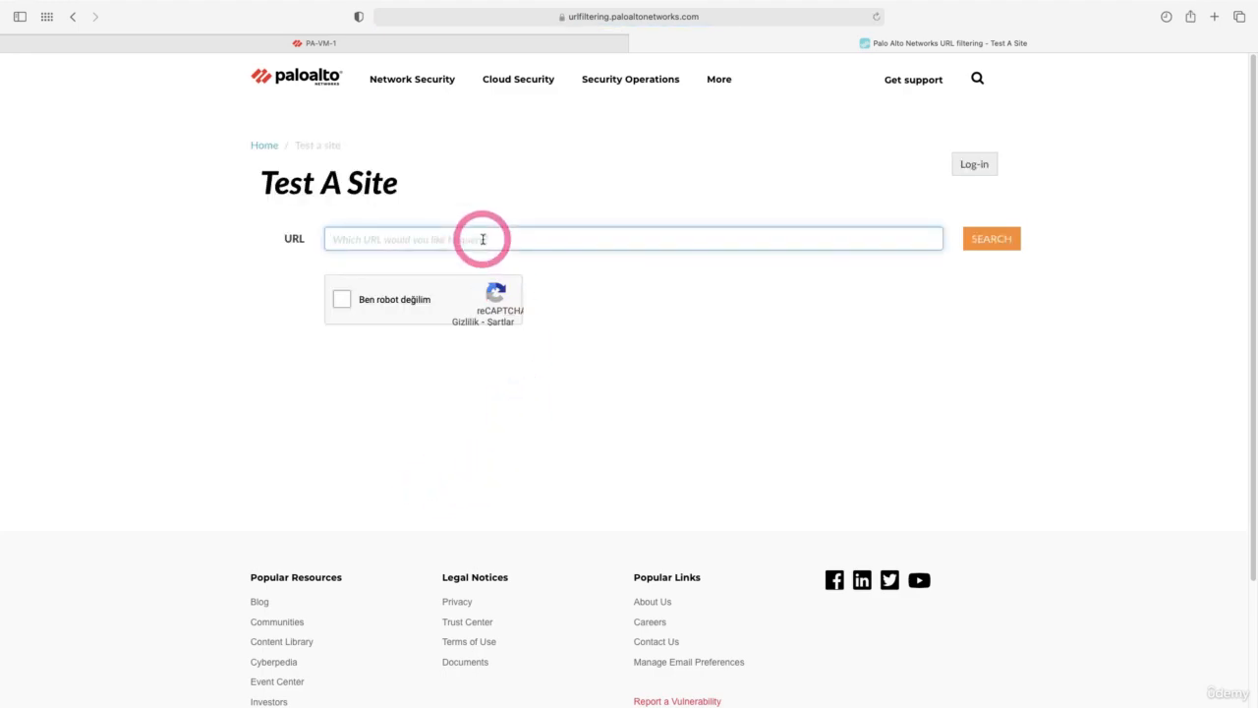
{"action": "type", "text": "ziraat.com.tr"}
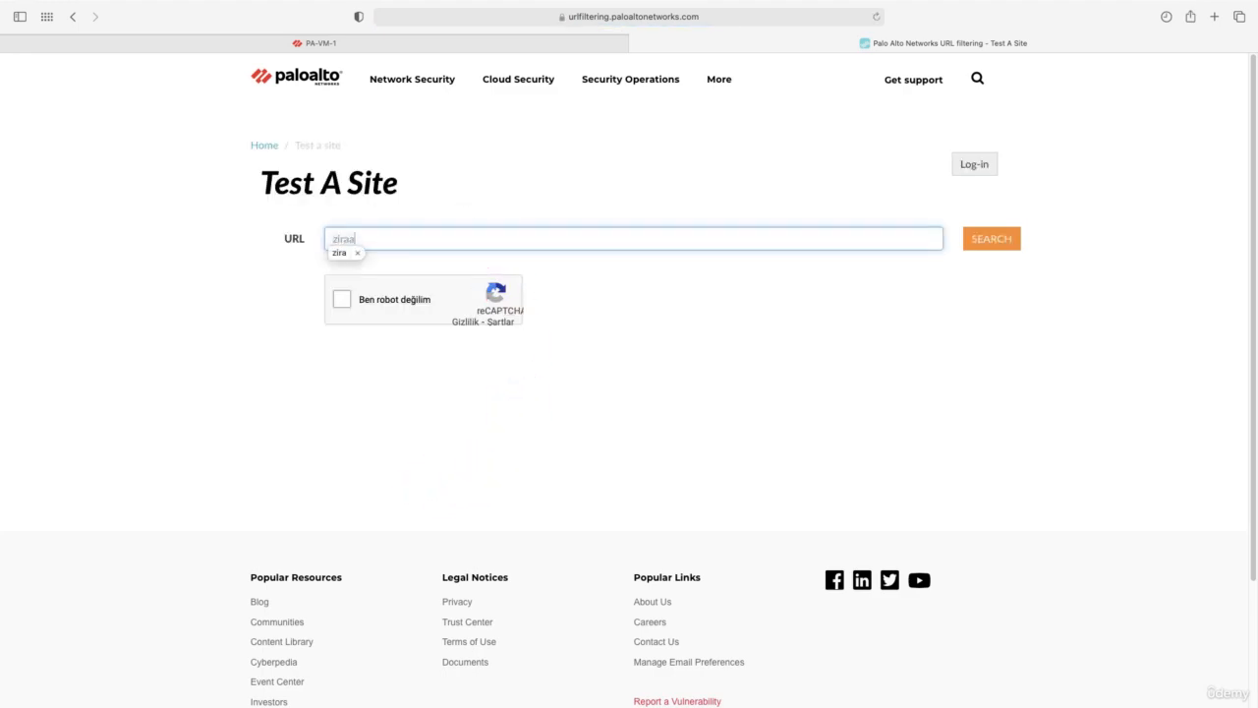
{"action": "left_click", "coordinate": [344, 300]}
{"action": "left_click", "coordinate": [416, 334]}
{"action": "left_click", "coordinate": [576, 405]}
{"action": "left_click", "coordinate": [490, 321]}
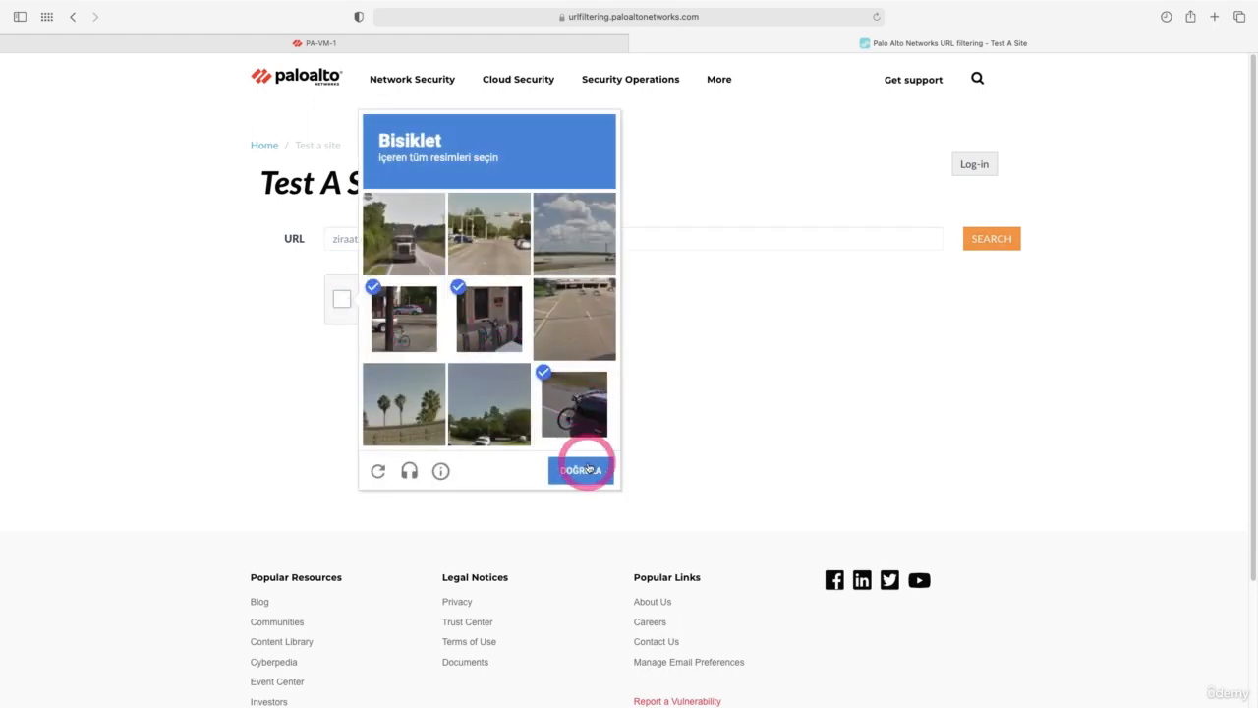
{"action": "left_click", "coordinate": [585, 470]}
{"action": "left_click", "coordinate": [993, 239]}
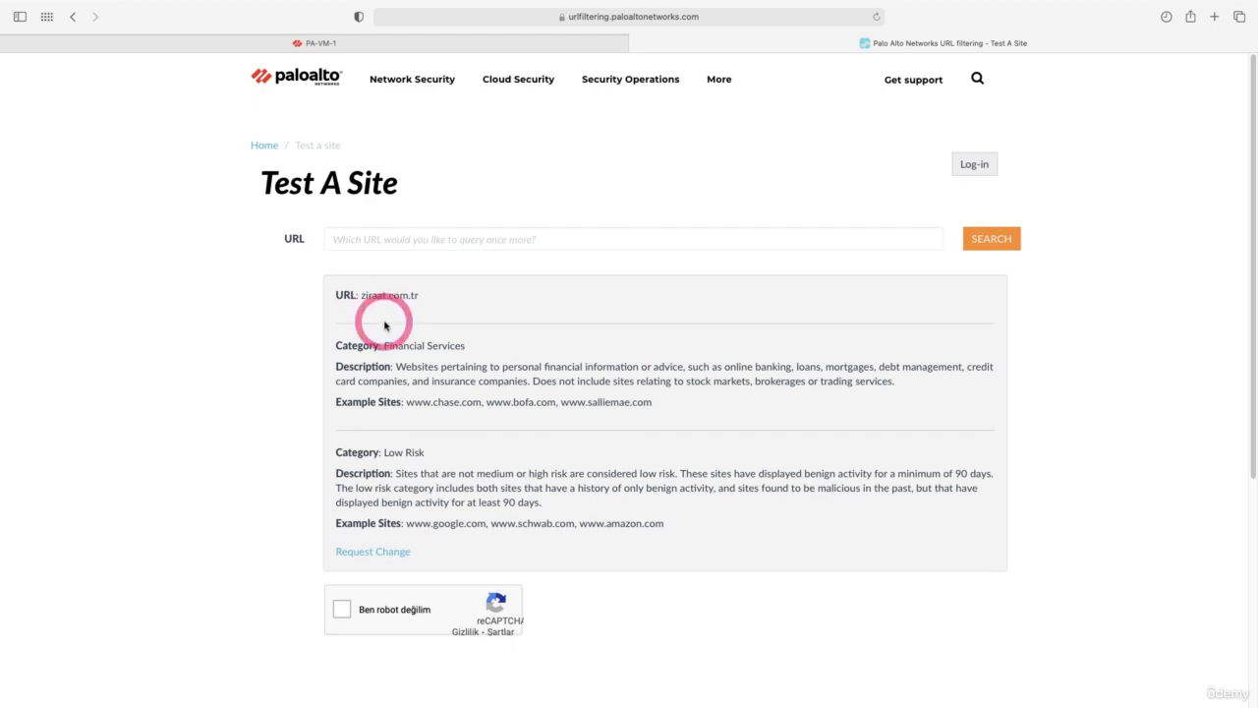
{"action": "left_click", "coordinate": [393, 45]}
{"action": "left_click", "coordinate": [804, 540]}
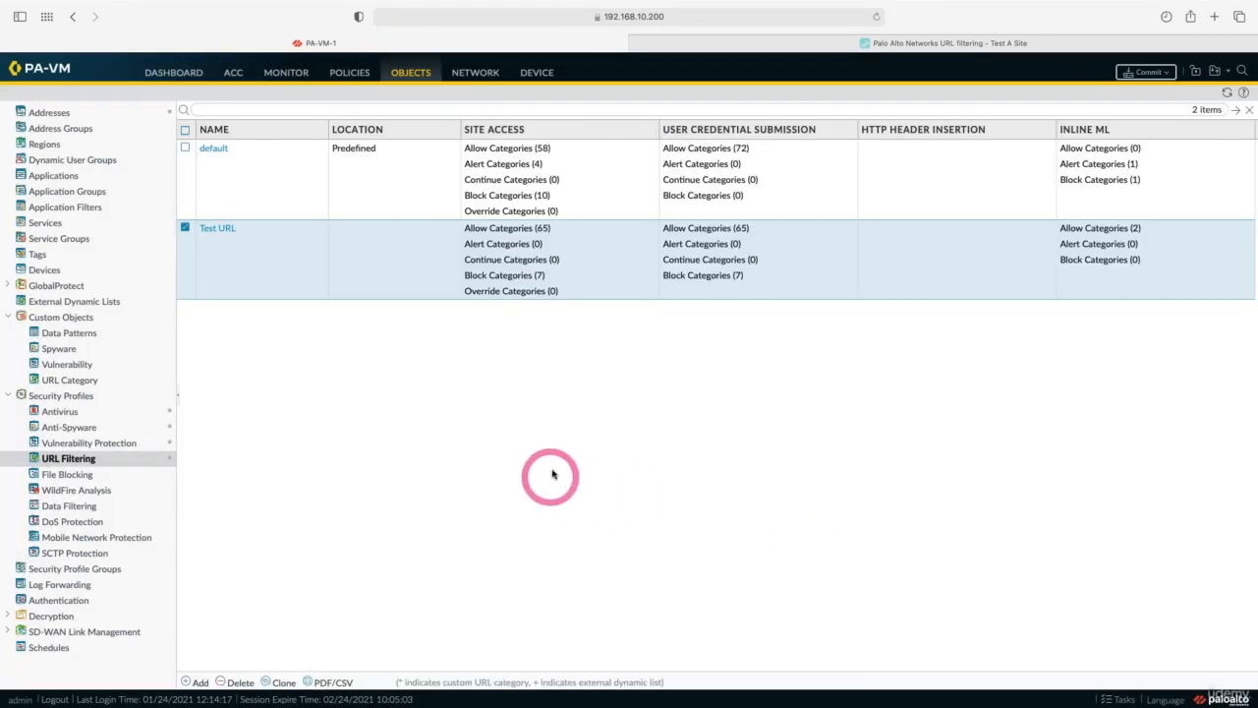
Set the Lan to Wan security rule's URL Filtering profile to Test URL.
{"action": "left_click", "coordinate": [350, 72]}
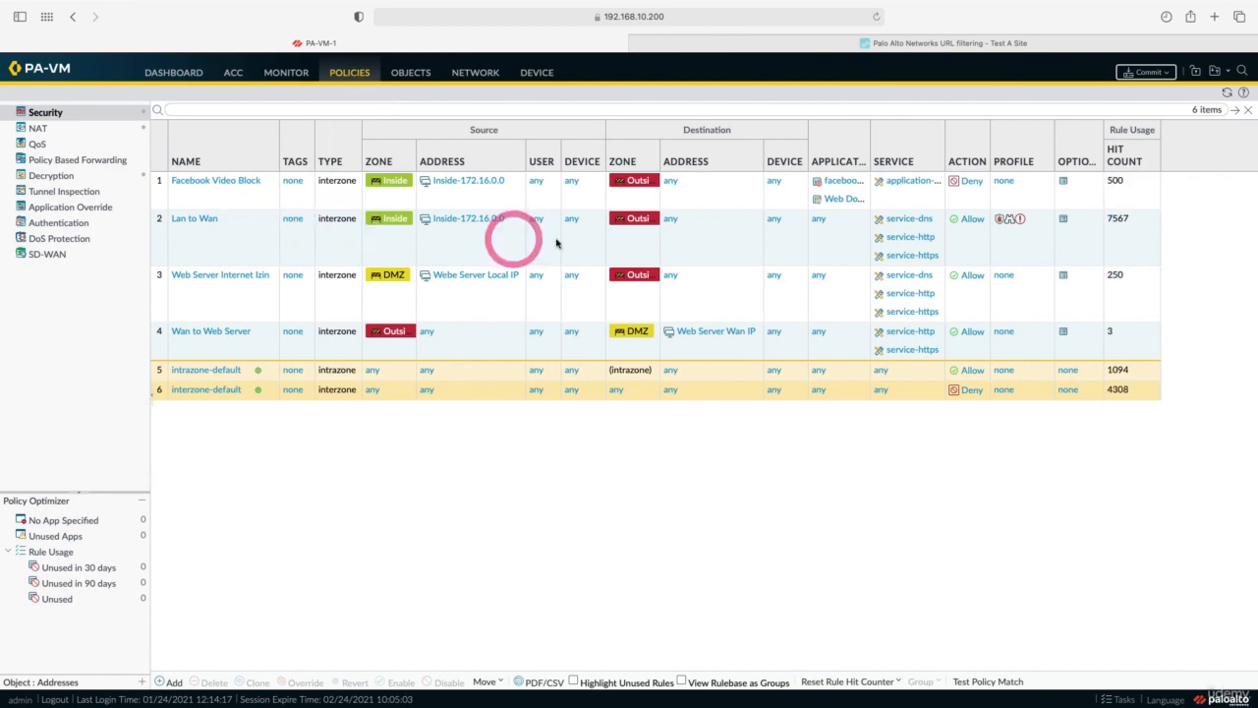
{"action": "left_click", "coordinate": [1004, 221]}
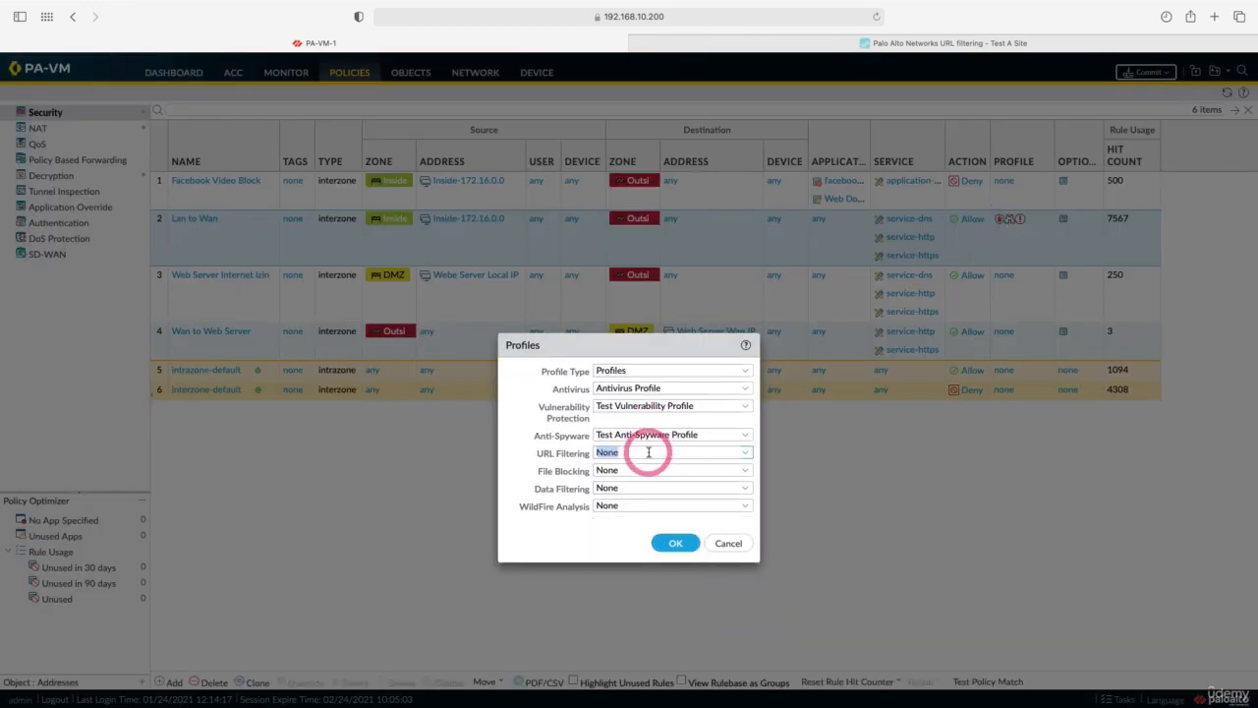
{"action": "left_click", "coordinate": [651, 454]}
{"action": "left_click", "coordinate": [649, 504]}
{"action": "left_click", "coordinate": [674, 543]}
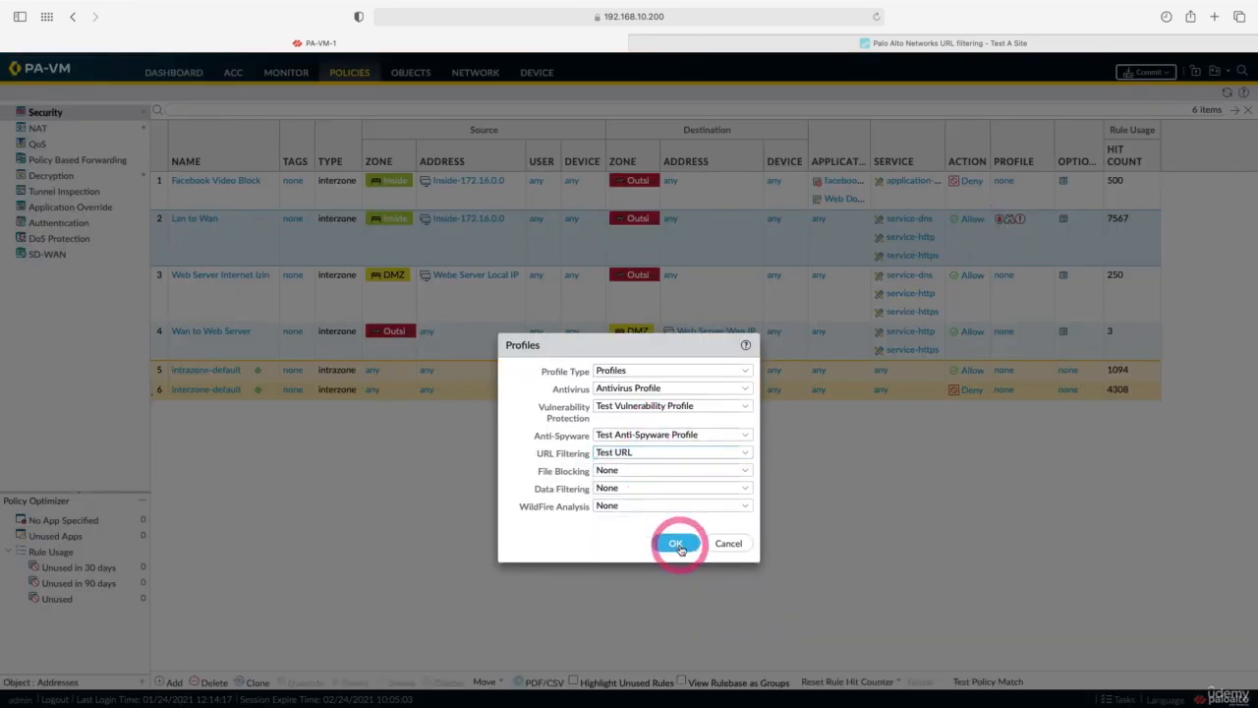
{"action": "left_click", "coordinate": [1137, 76]}
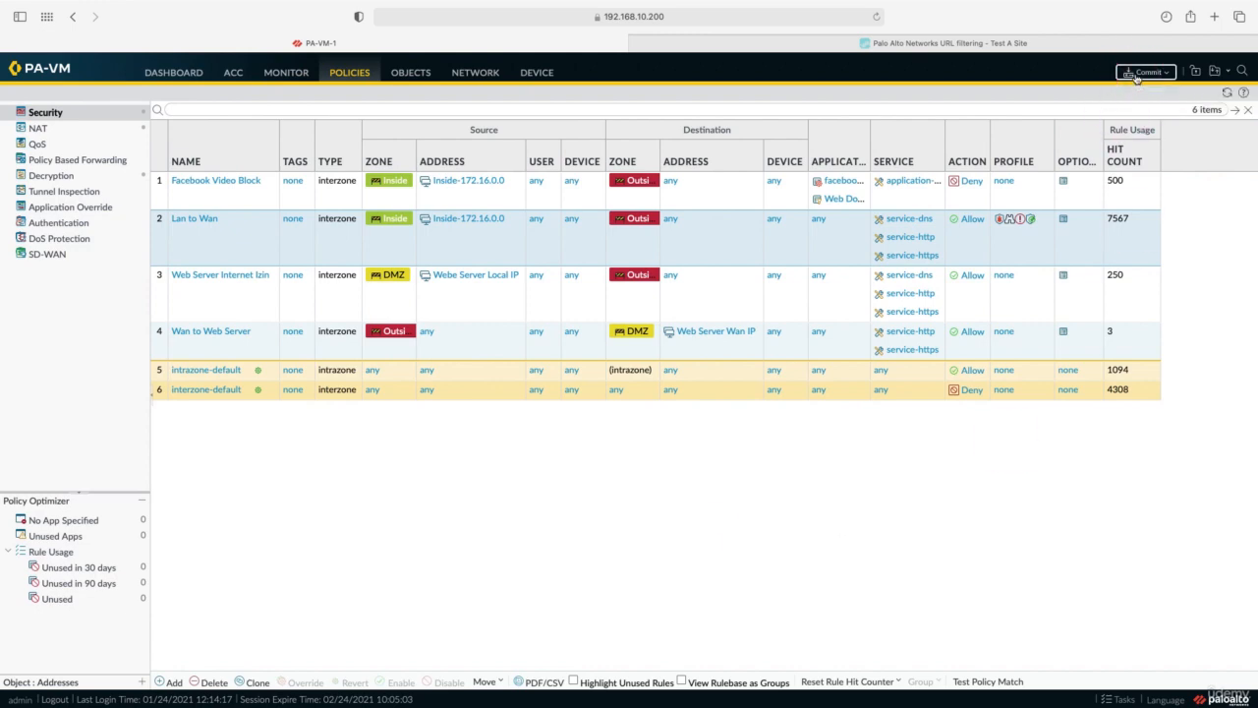
Commit the configuration and close the commit status window once it reports success.
{"action": "left_click", "coordinate": [745, 524]}
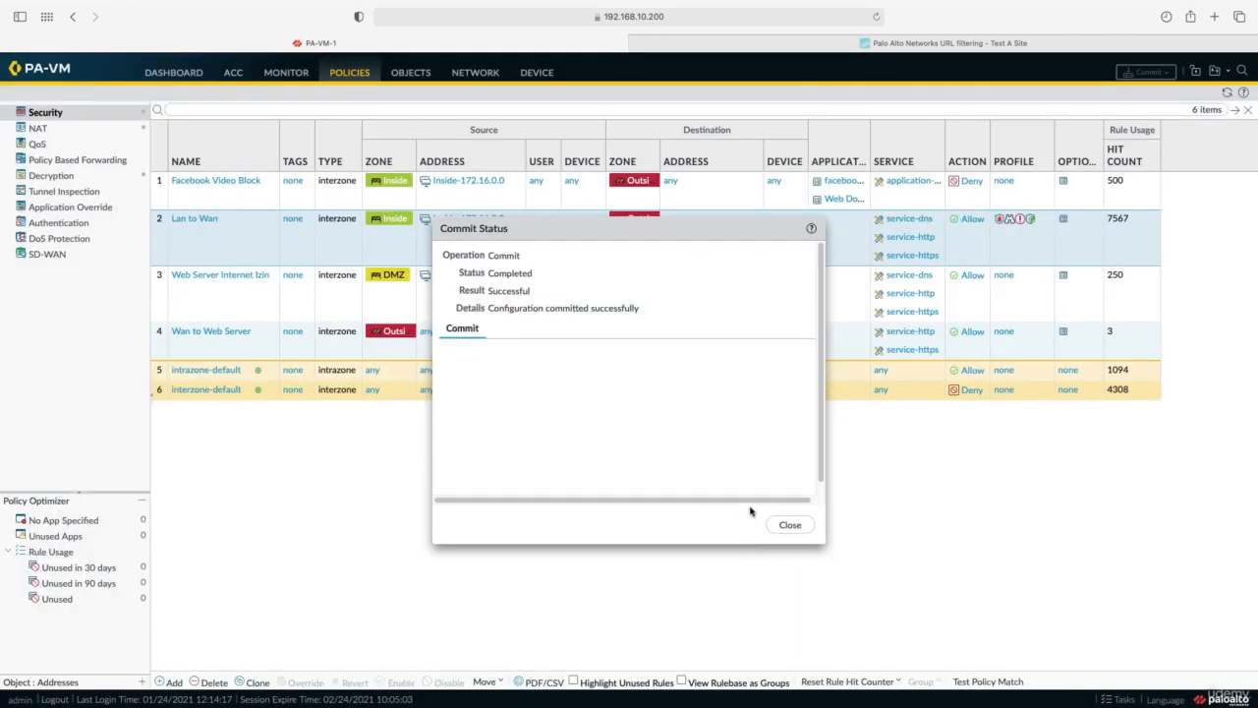
{"action": "left_click", "coordinate": [637, 313]}
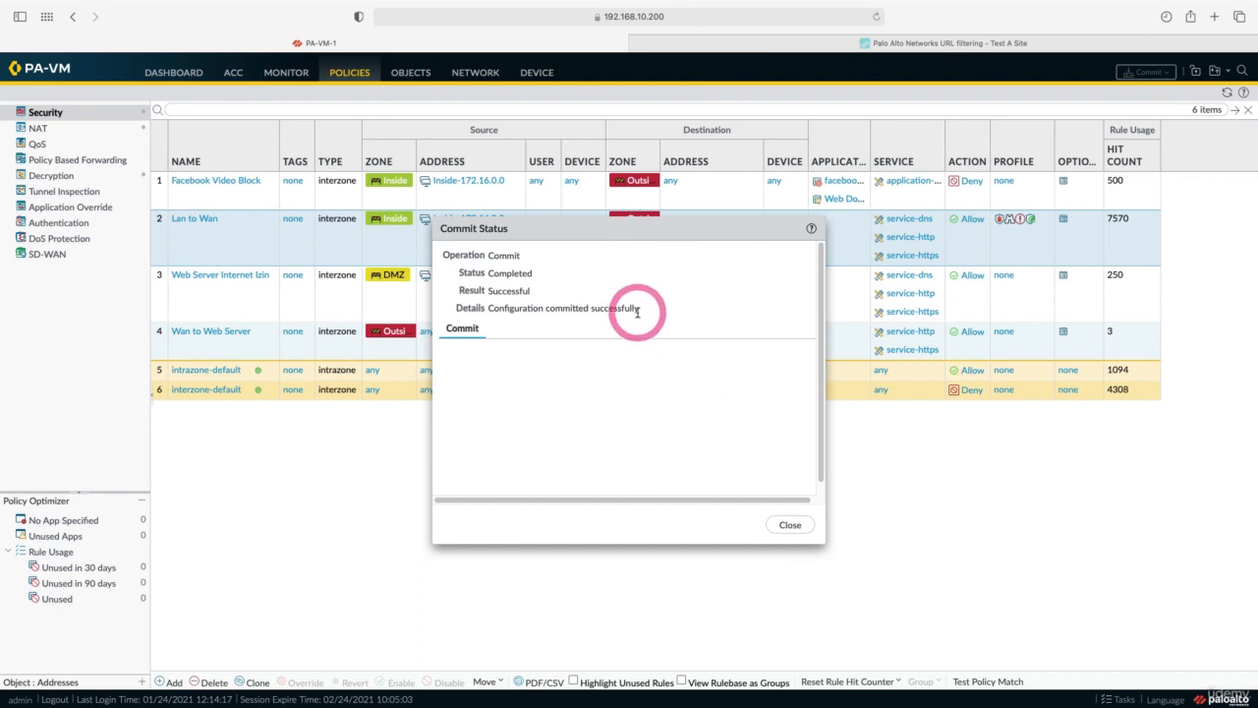
{"action": "left_click", "coordinate": [788, 528]}
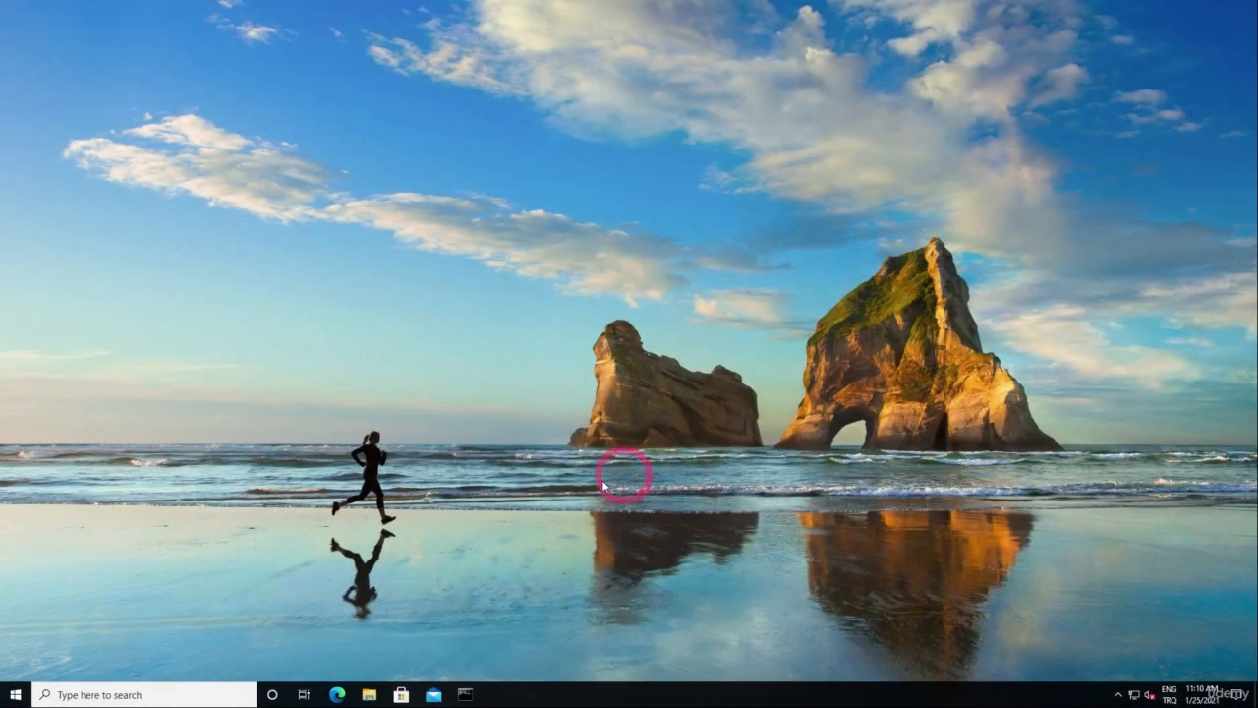
In Edge, load porno.com to test that it is blocked.
{"action": "left_click", "coordinate": [337, 695]}
{"action": "left_click", "coordinate": [356, 37]}
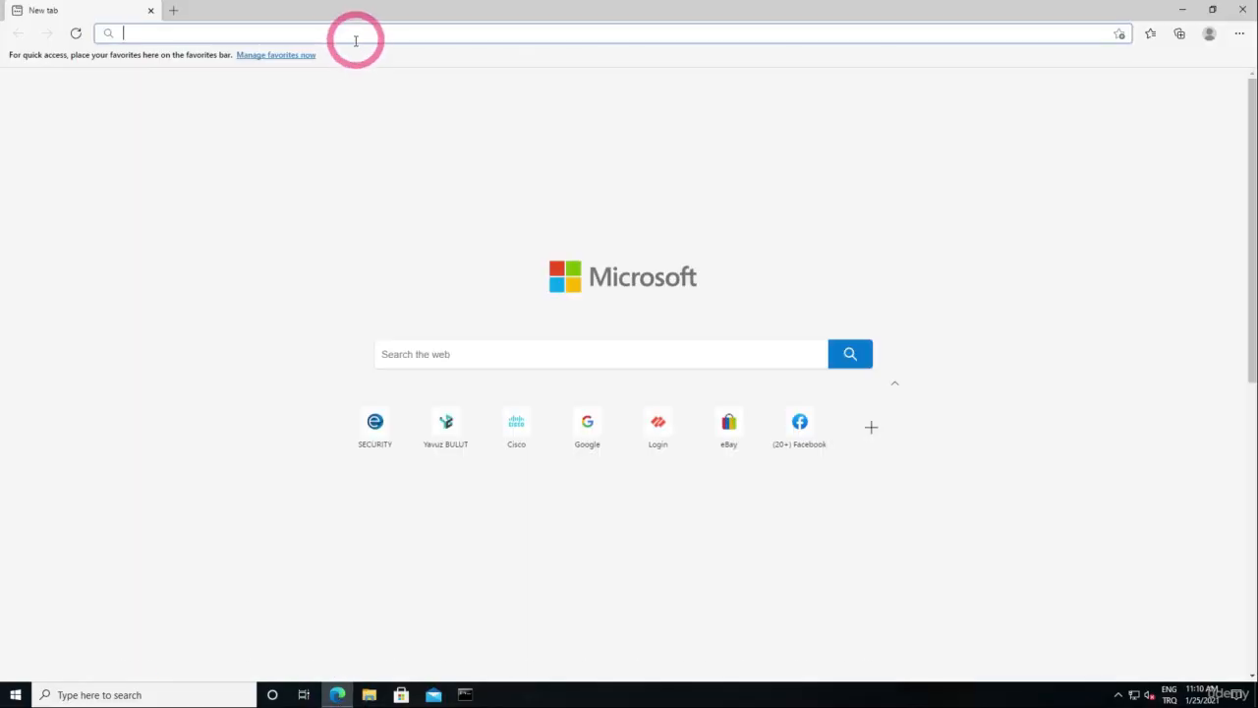
{"action": "type", "text": "po"}
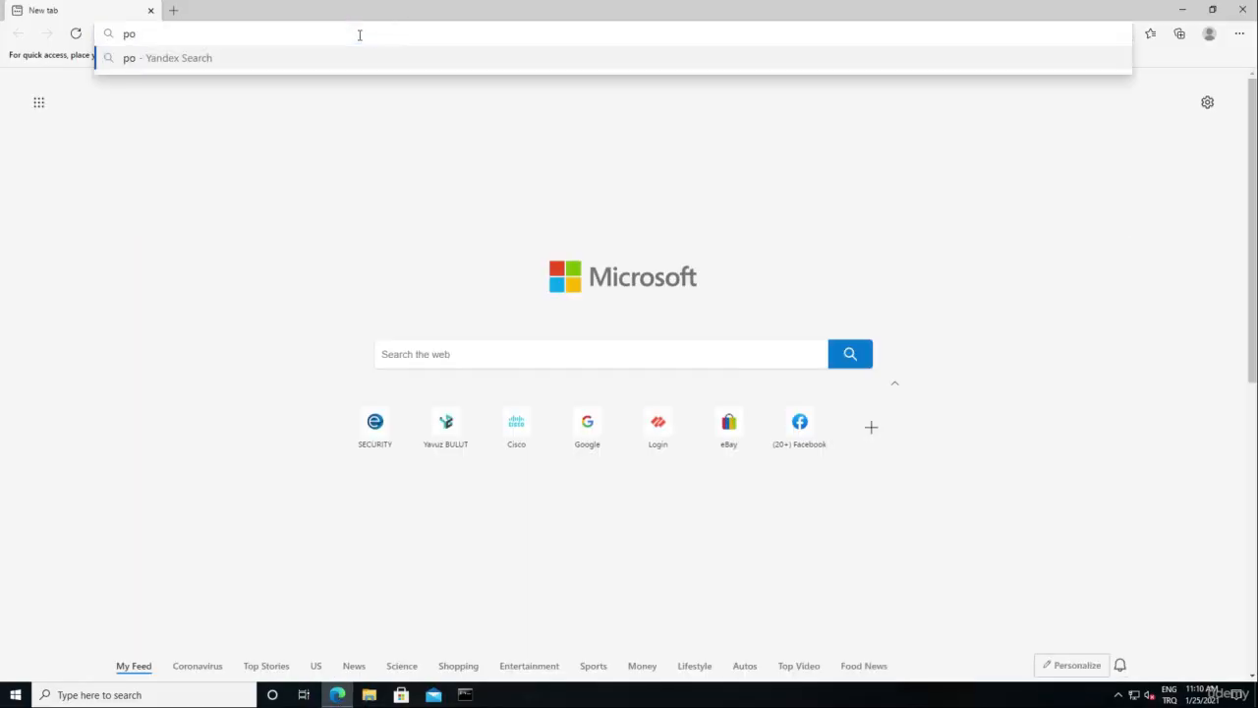
{"action": "type", "text": "rno.com"}
{"action": "key", "text": "Return"}
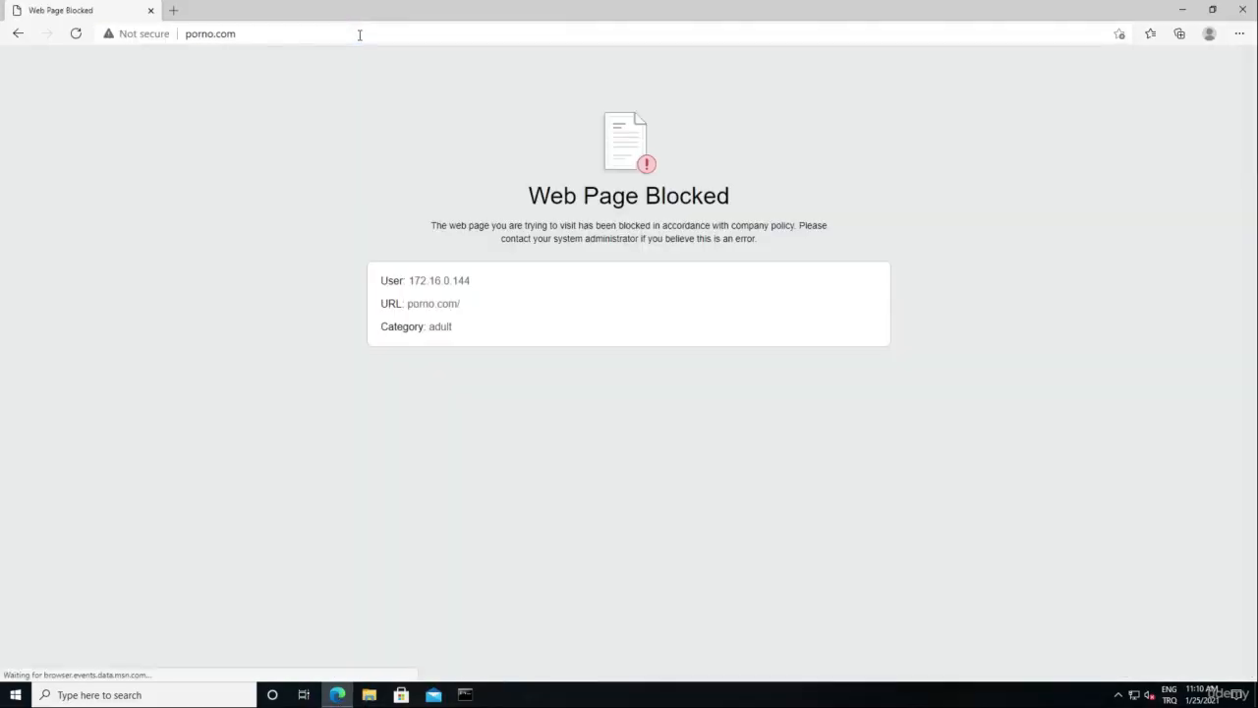
{"action": "left_click", "coordinate": [392, 128]}
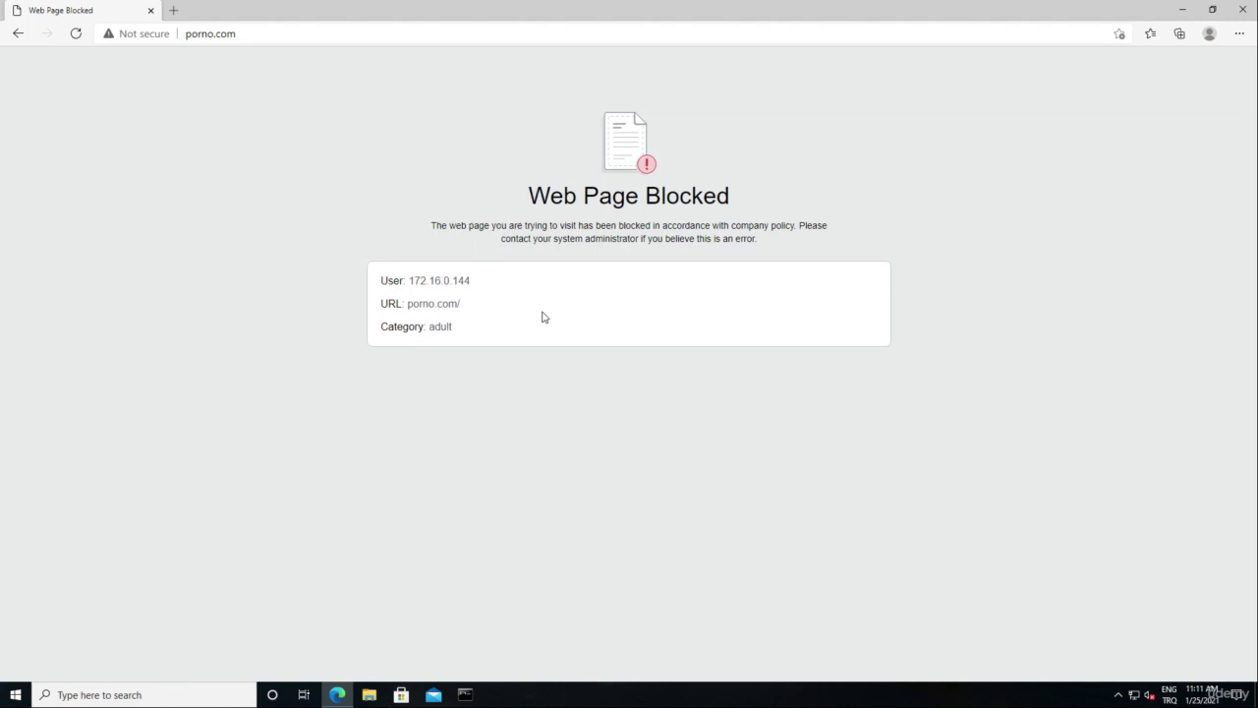
{"action": "left_click", "coordinate": [173, 10]}
{"action": "type", "text": "yavuzbulut.com"}
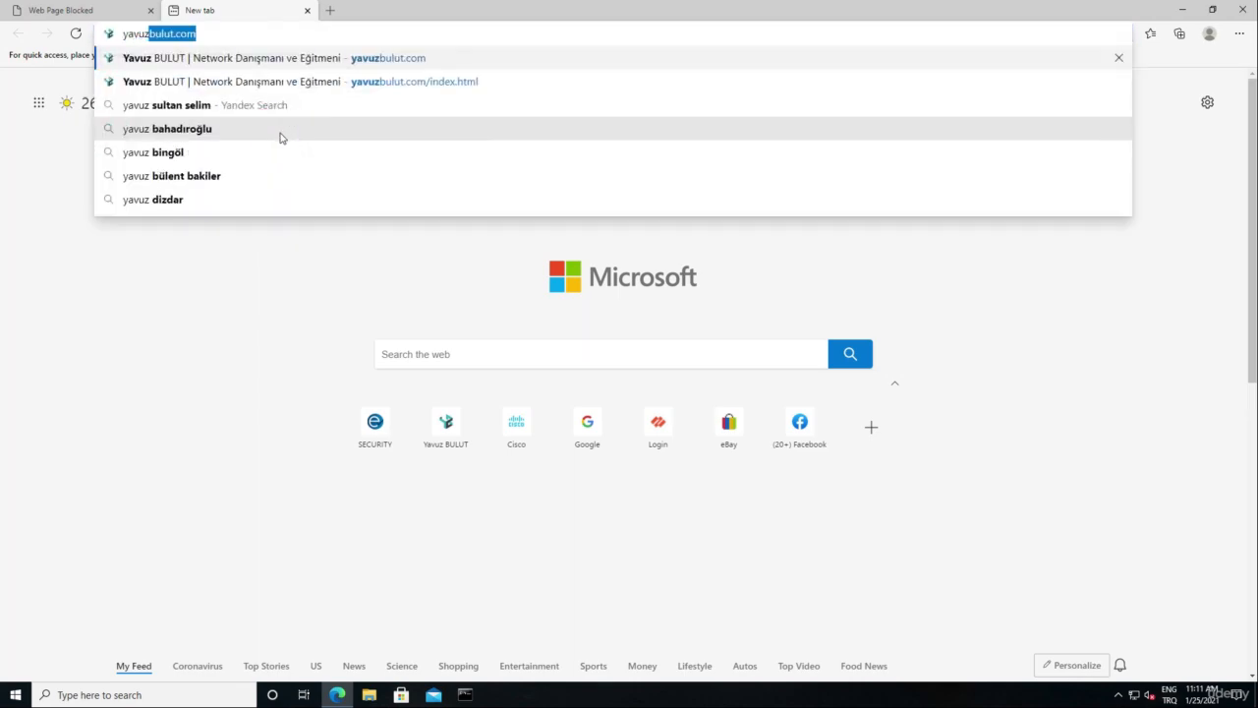
{"action": "key", "text": "Return"}
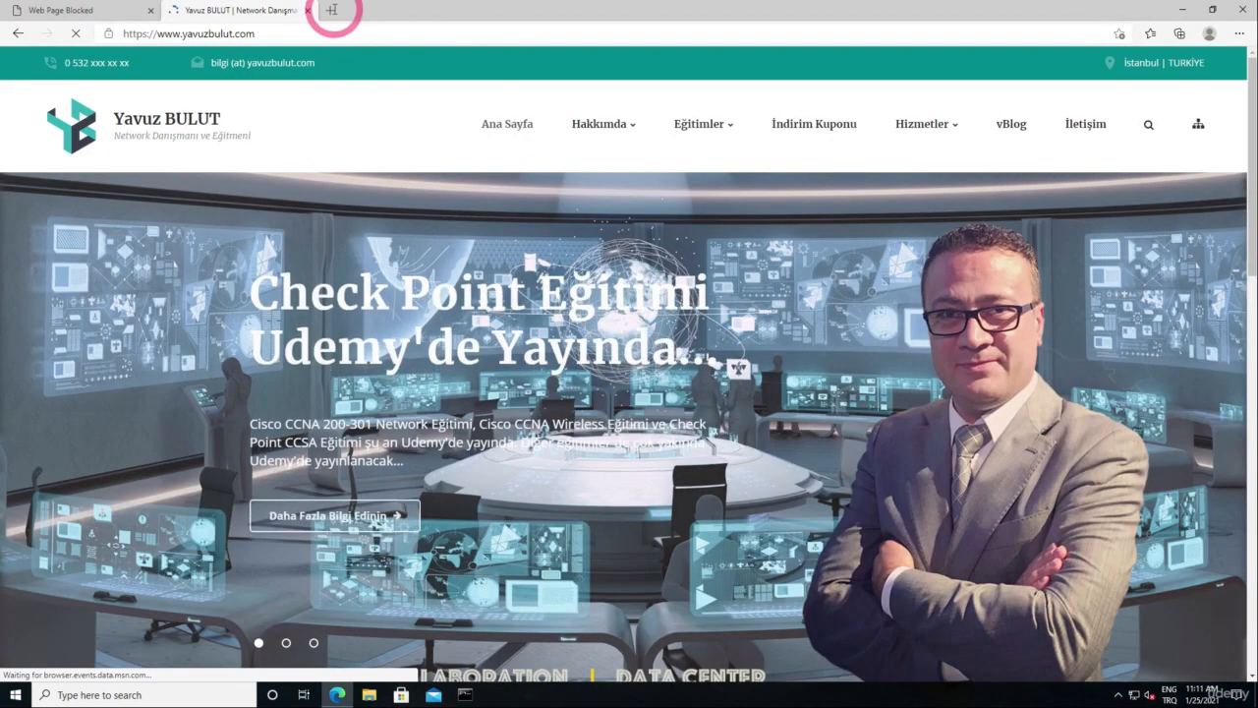
{"action": "left_click", "coordinate": [330, 9]}
{"action": "type", "text": "cisco.com"}
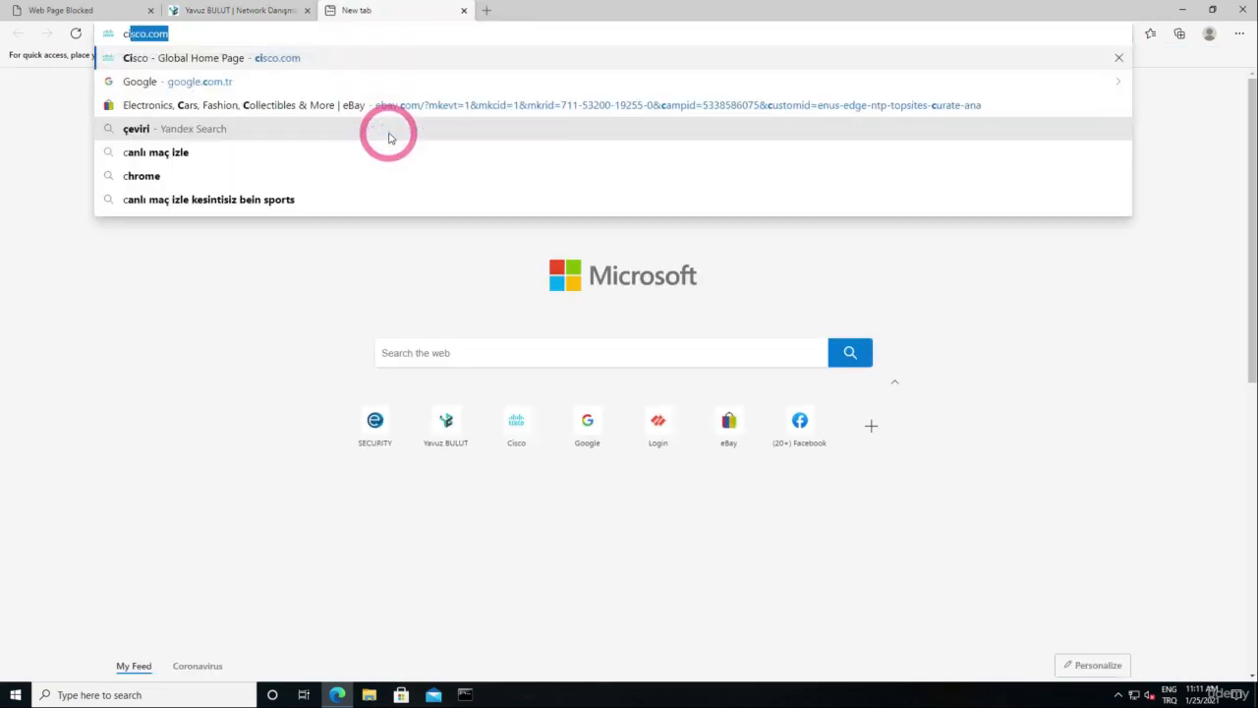
{"action": "key", "text": "Return"}
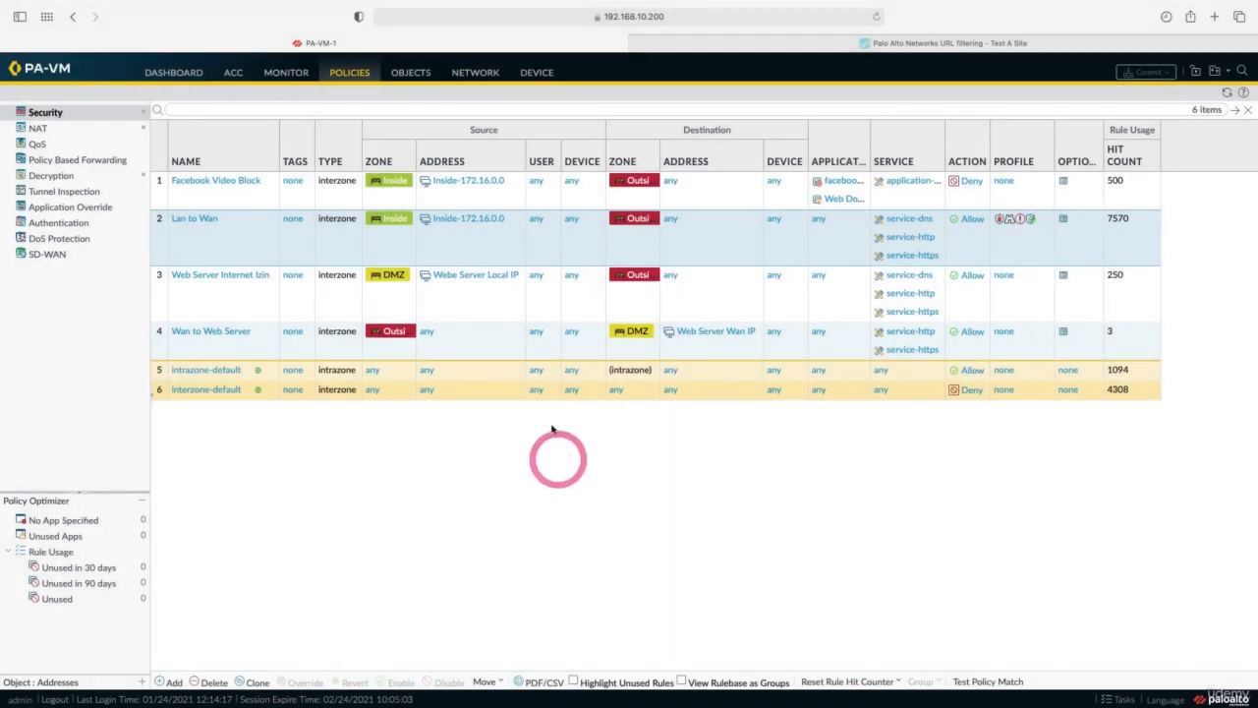
Create the custom URL category 'Black List' with sites *.cisco.com and *.google.com.
{"action": "left_click", "coordinate": [424, 76]}
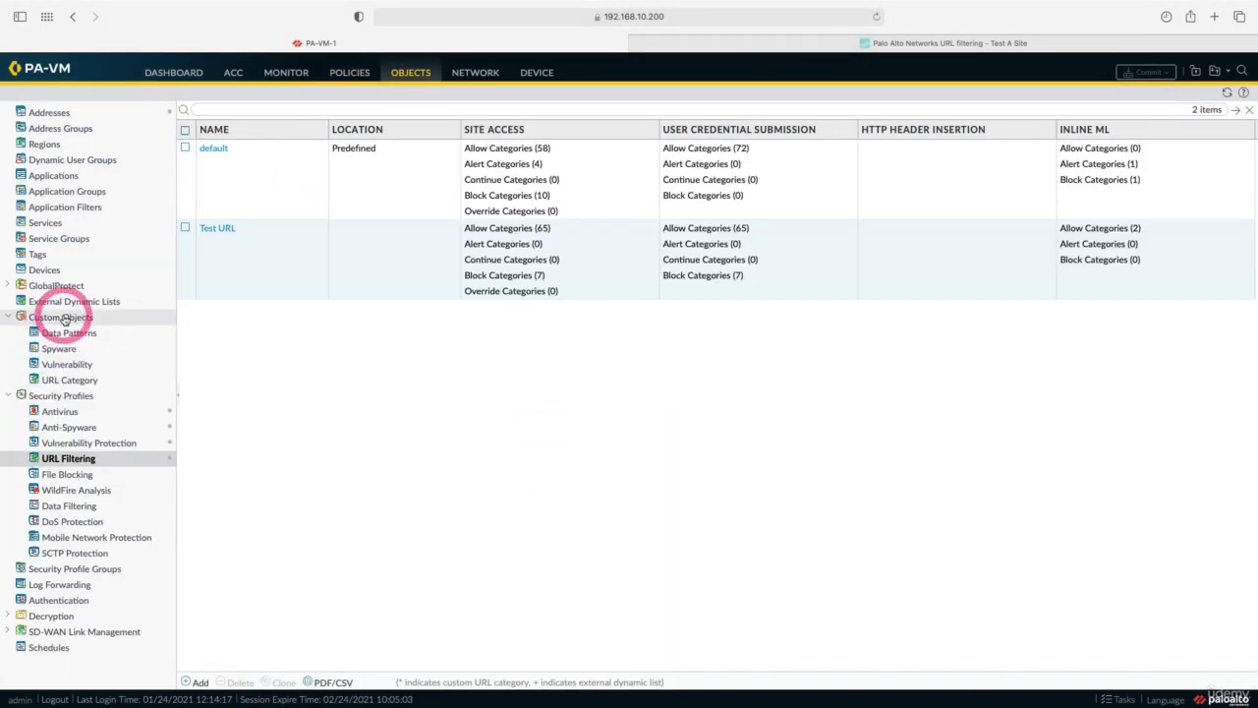
{"action": "left_click", "coordinate": [69, 379]}
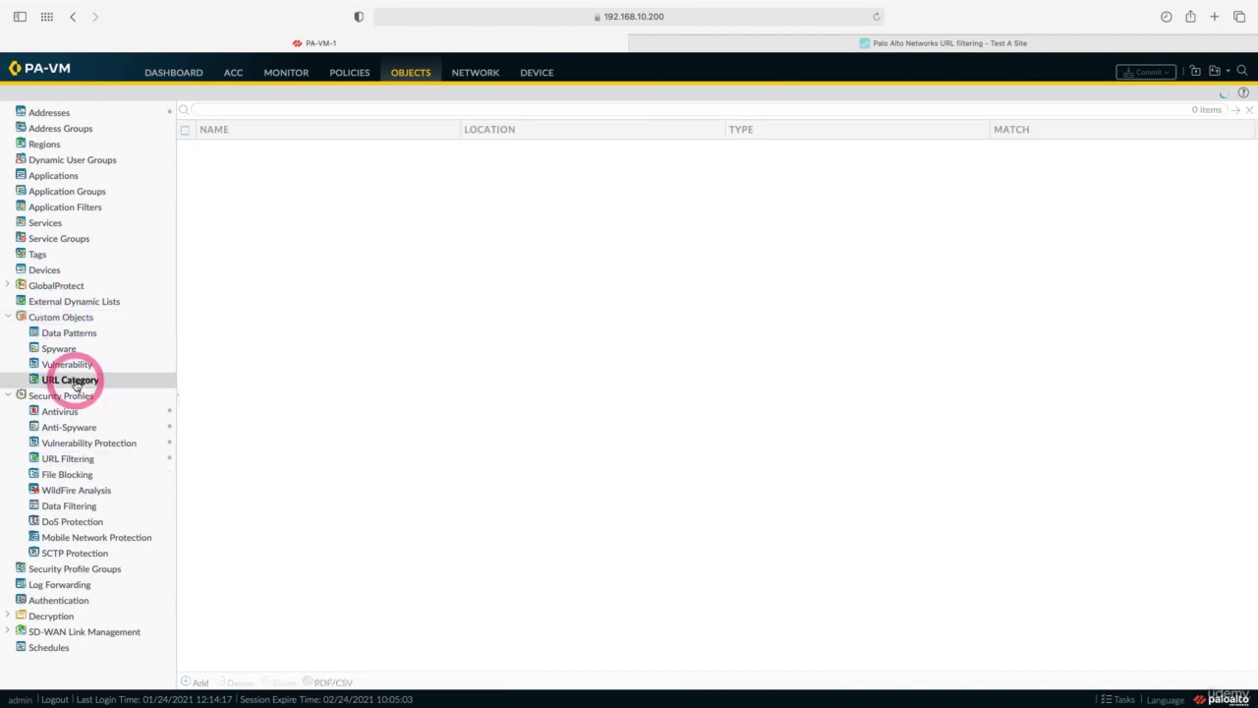
{"action": "left_click", "coordinate": [199, 681]}
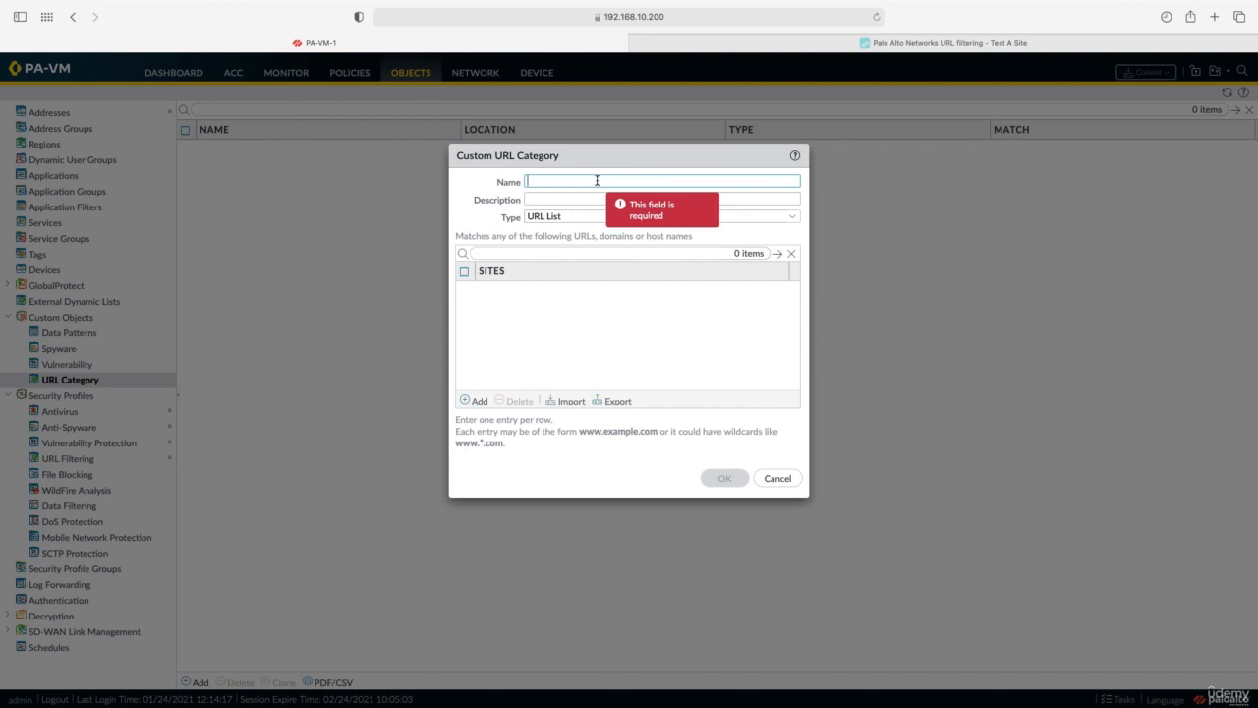
{"action": "type", "text": "Black List"}
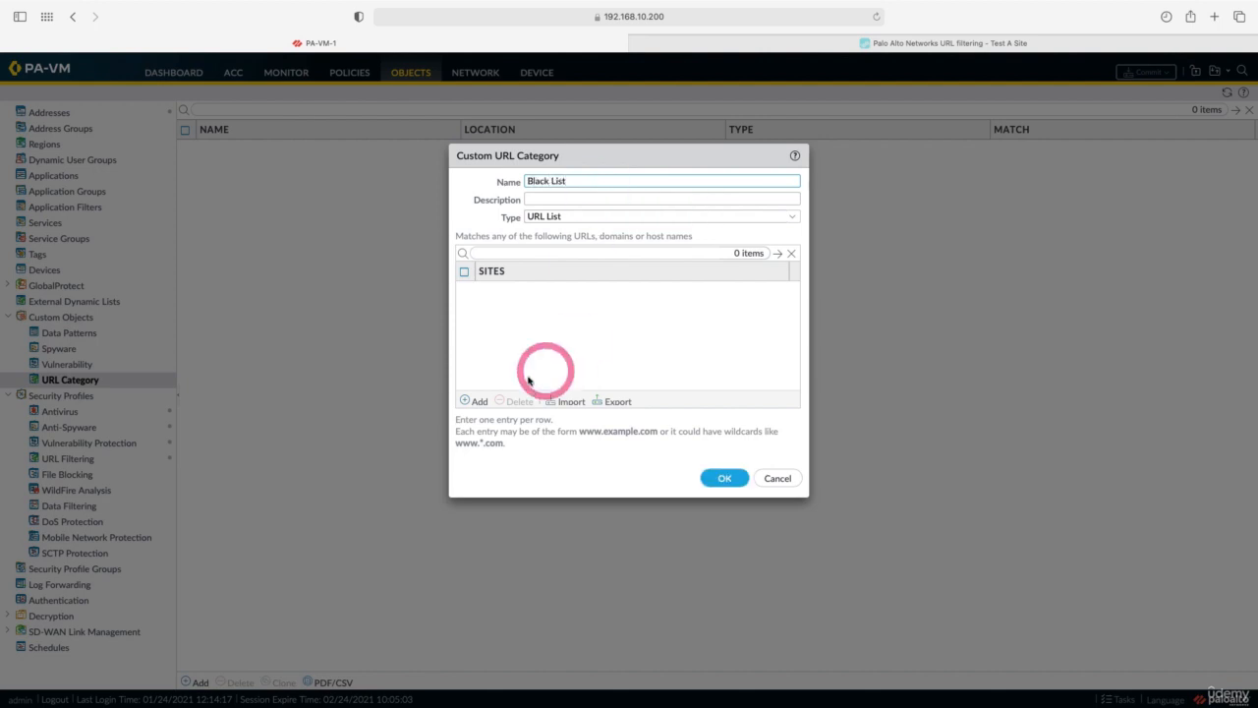
{"action": "left_click", "coordinate": [478, 402]}
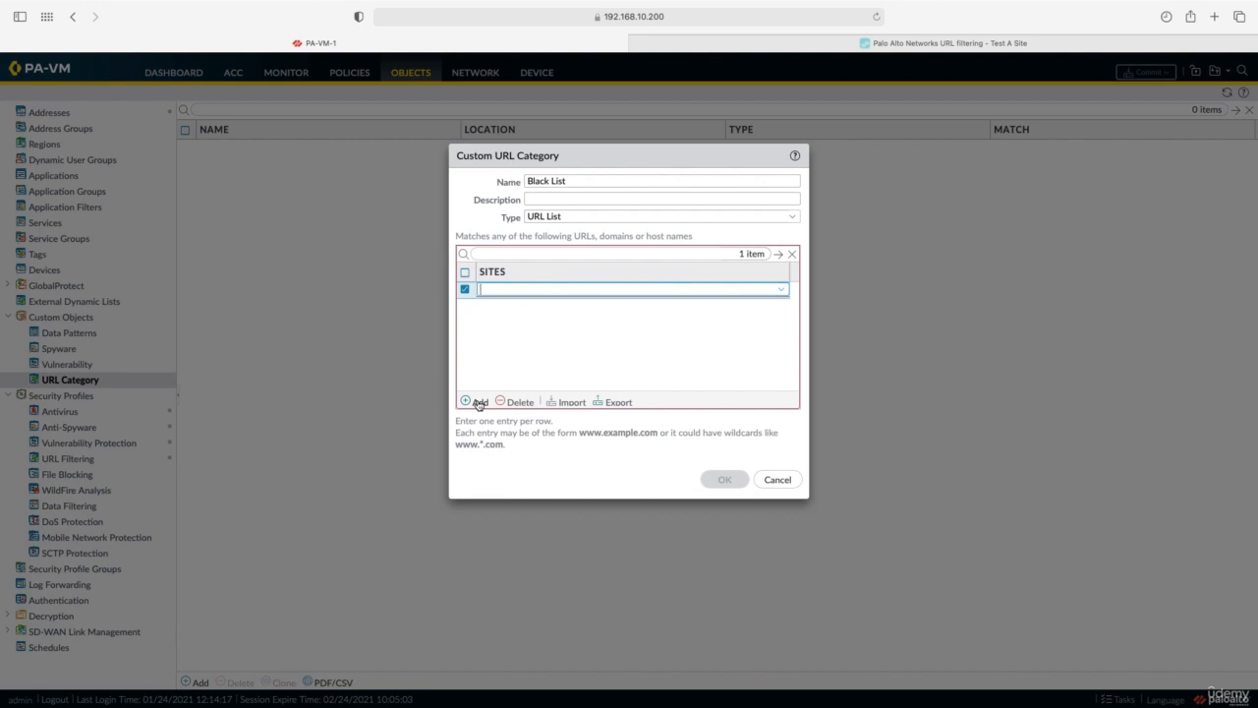
{"action": "type", "text": "*.cisco."}
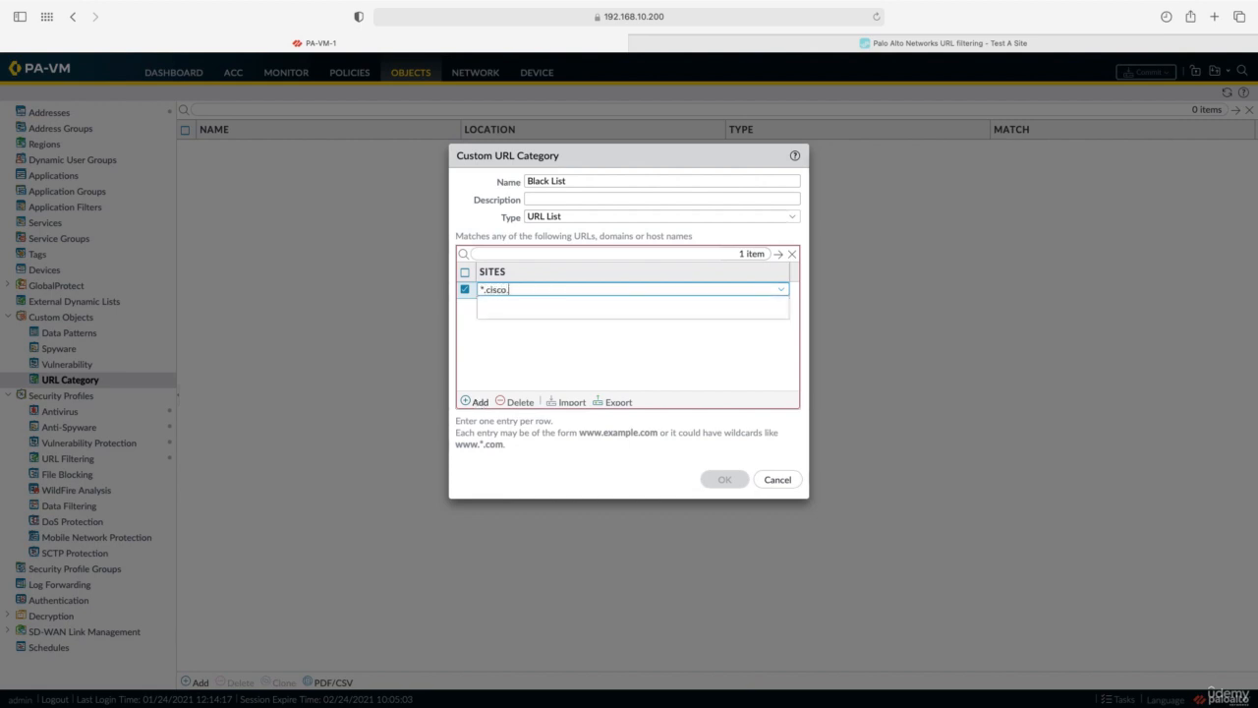
{"action": "type", "text": "com"}
{"action": "left_click", "coordinate": [477, 402]}
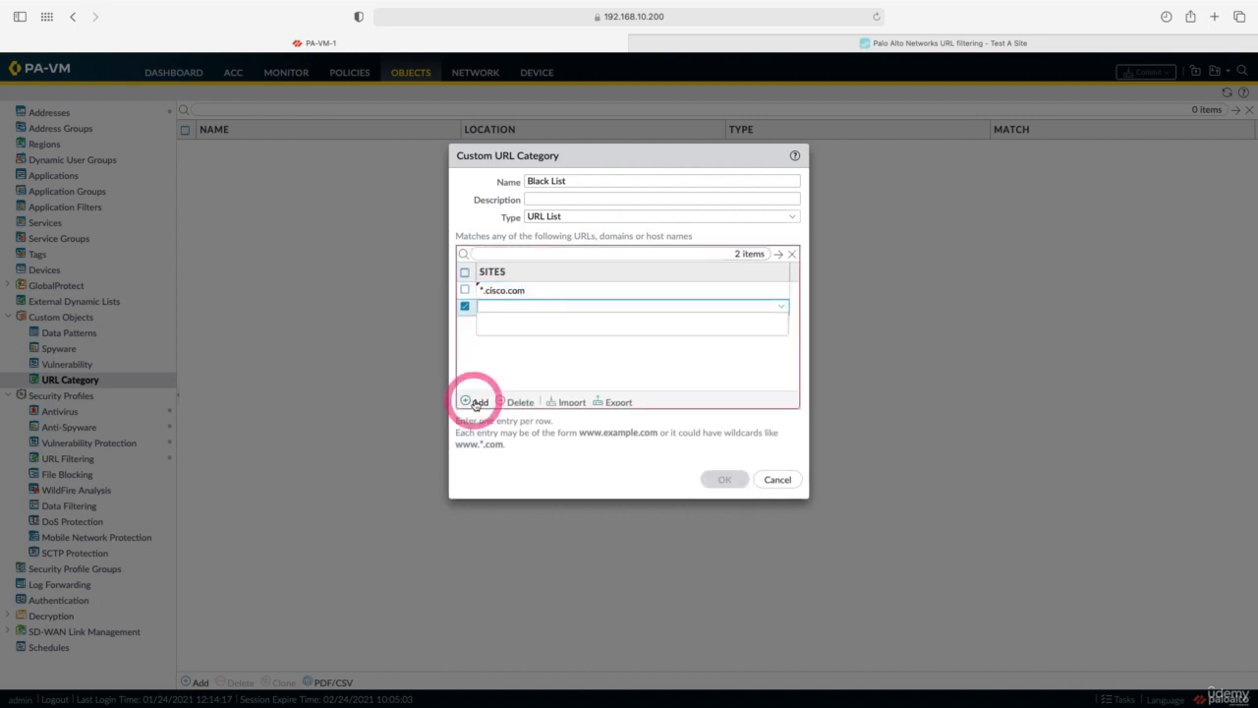
{"action": "type", "text": "*.google.com"}
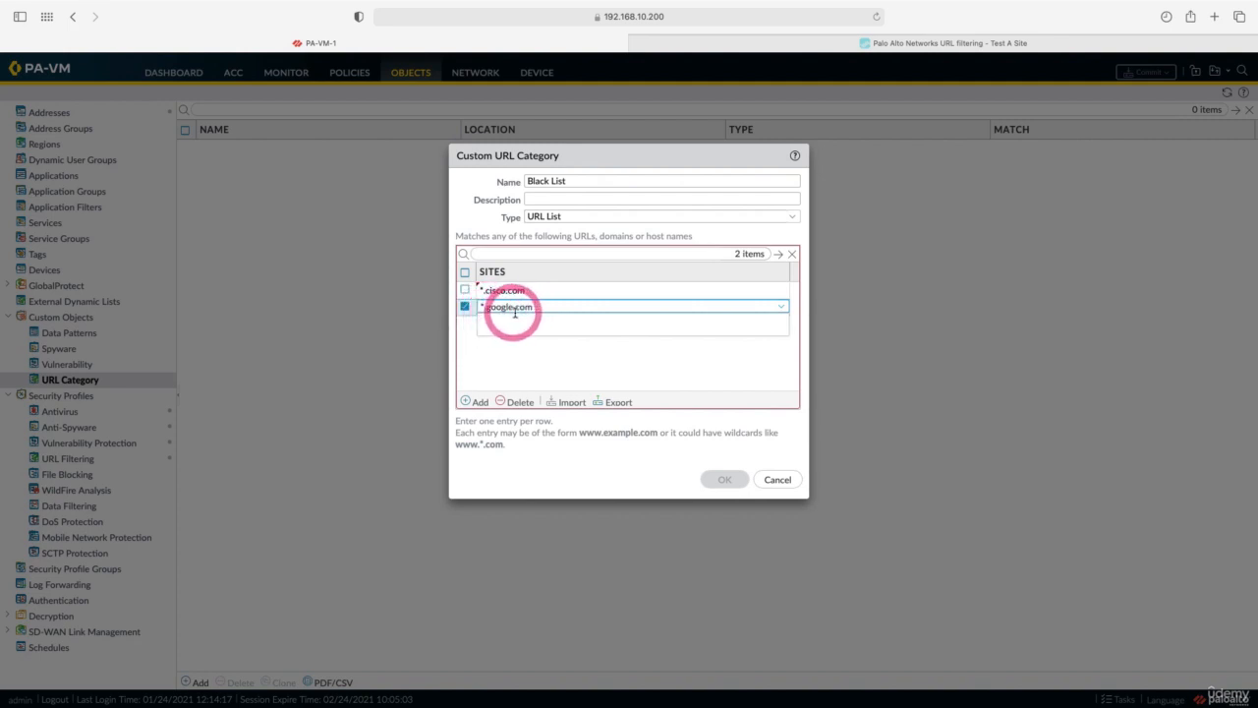
{"action": "left_click", "coordinate": [724, 479]}
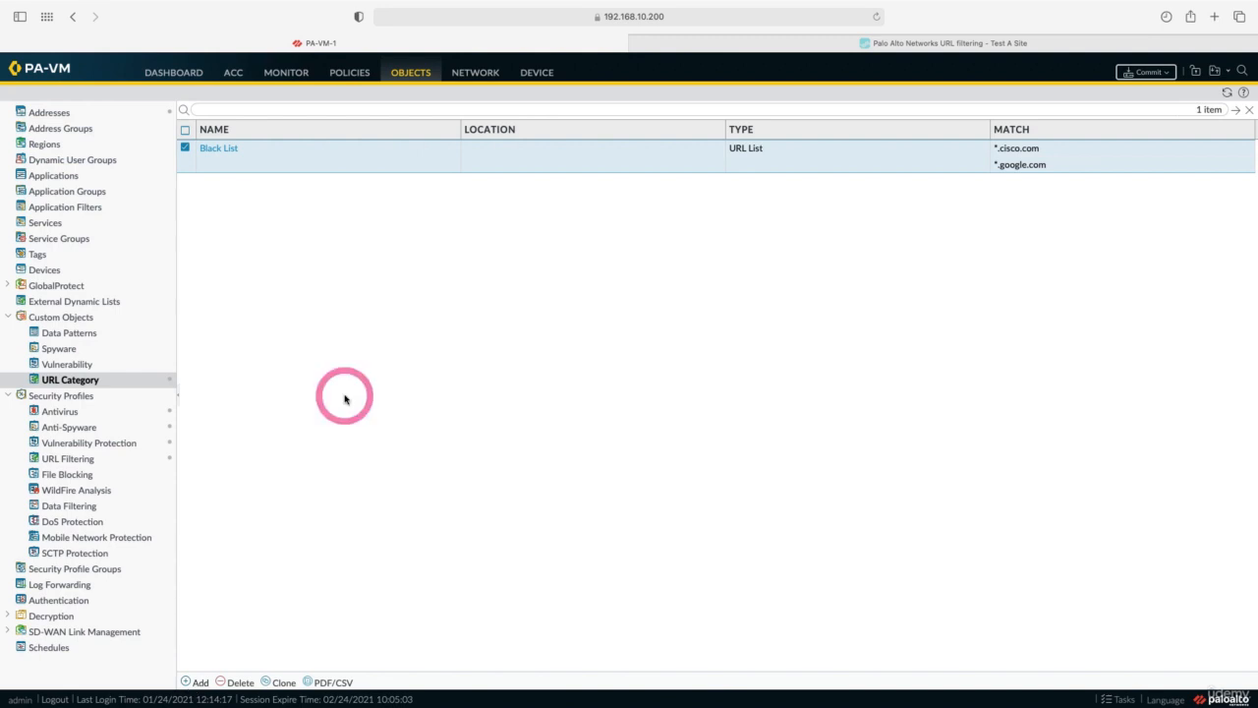
Edit the Test URL profile to set Black List site access to block, and save it.
{"action": "left_click", "coordinate": [89, 462]}
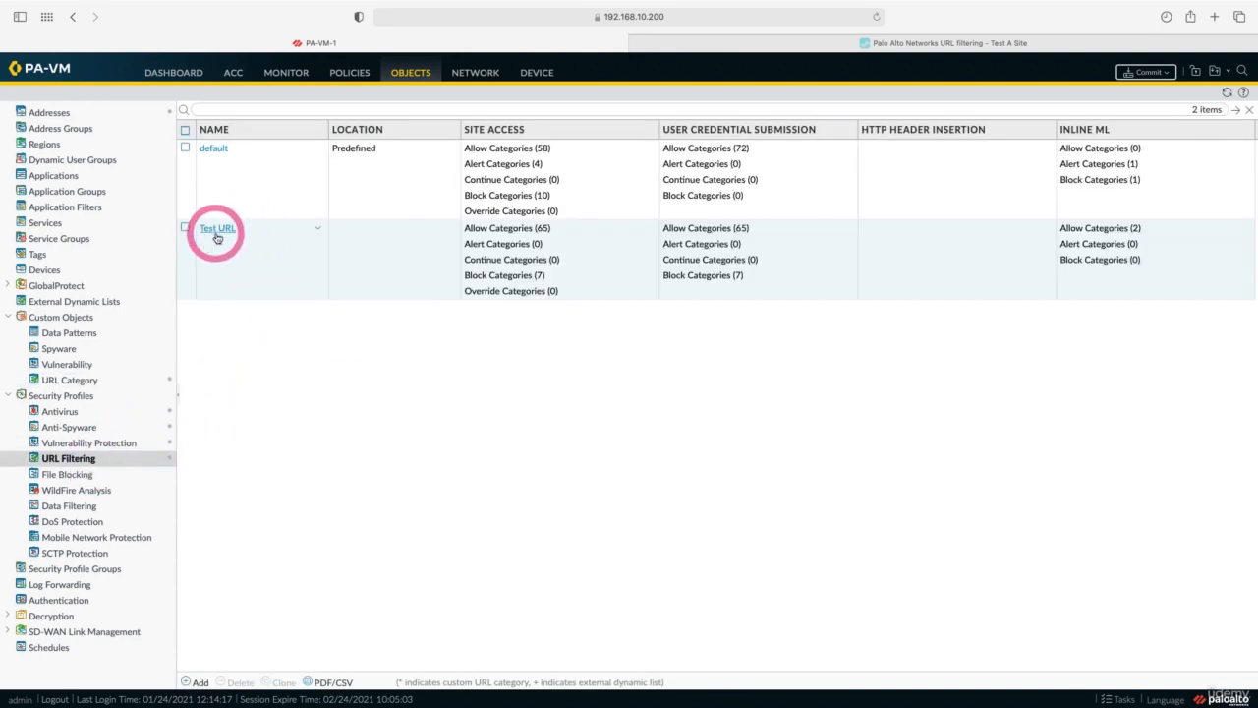
{"action": "left_click", "coordinate": [217, 229]}
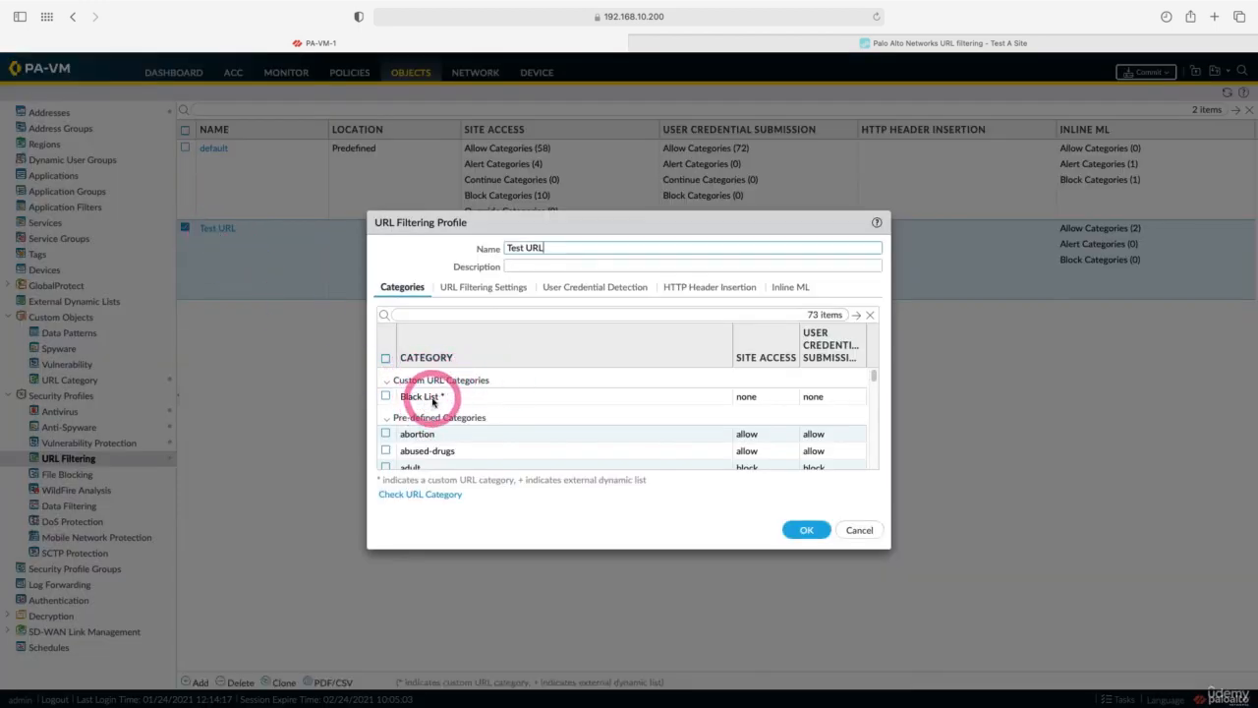
{"action": "left_click", "coordinate": [387, 398]}
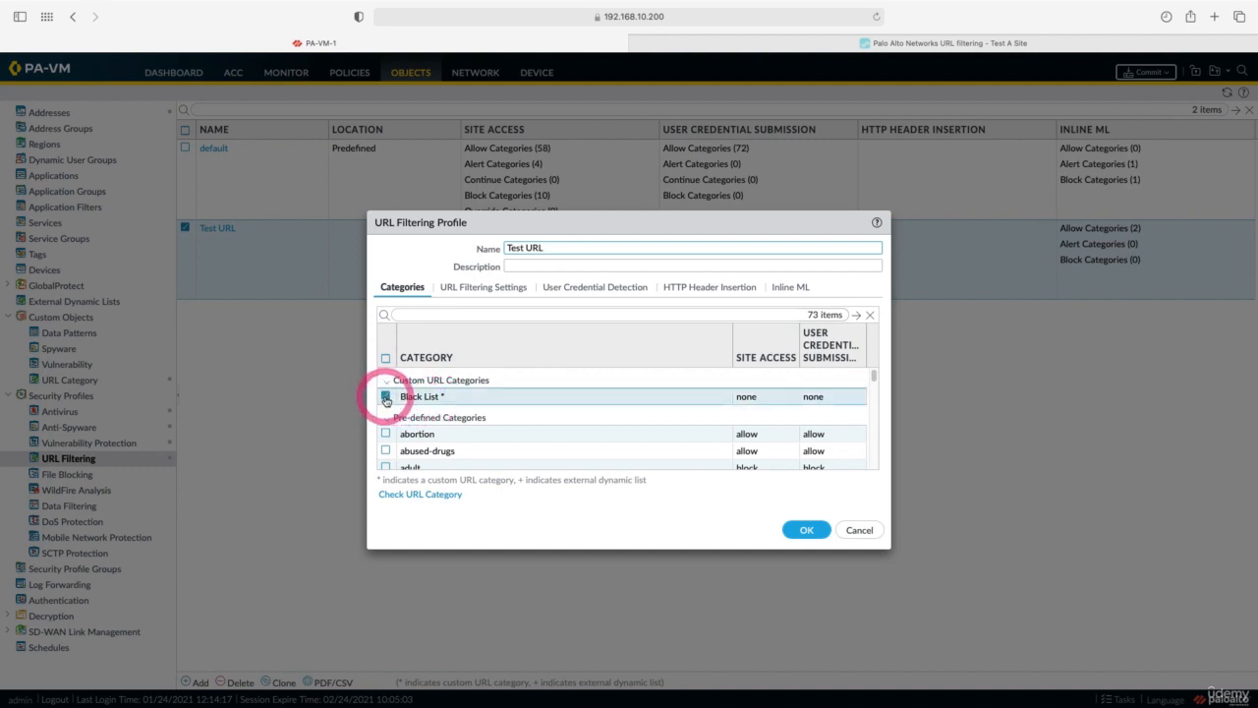
{"action": "left_click", "coordinate": [761, 397]}
{"action": "left_click", "coordinate": [763, 397]}
{"action": "left_click", "coordinate": [753, 448]}
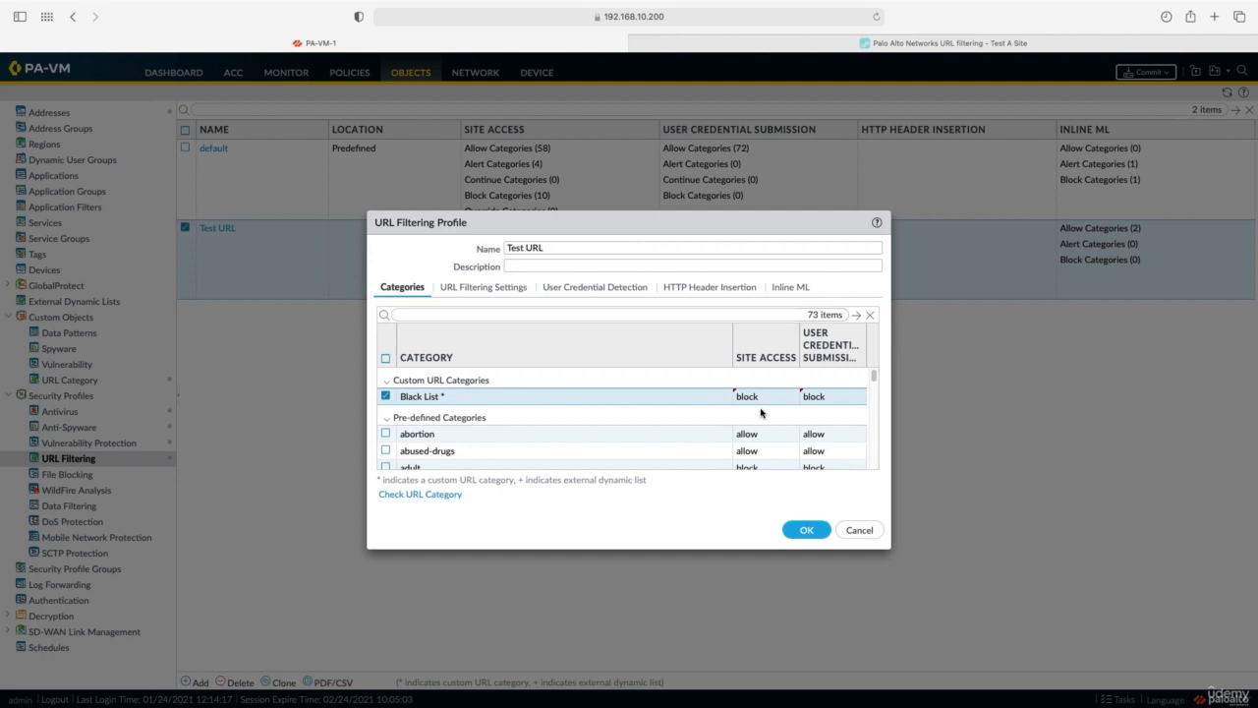
{"action": "left_click", "coordinate": [806, 530]}
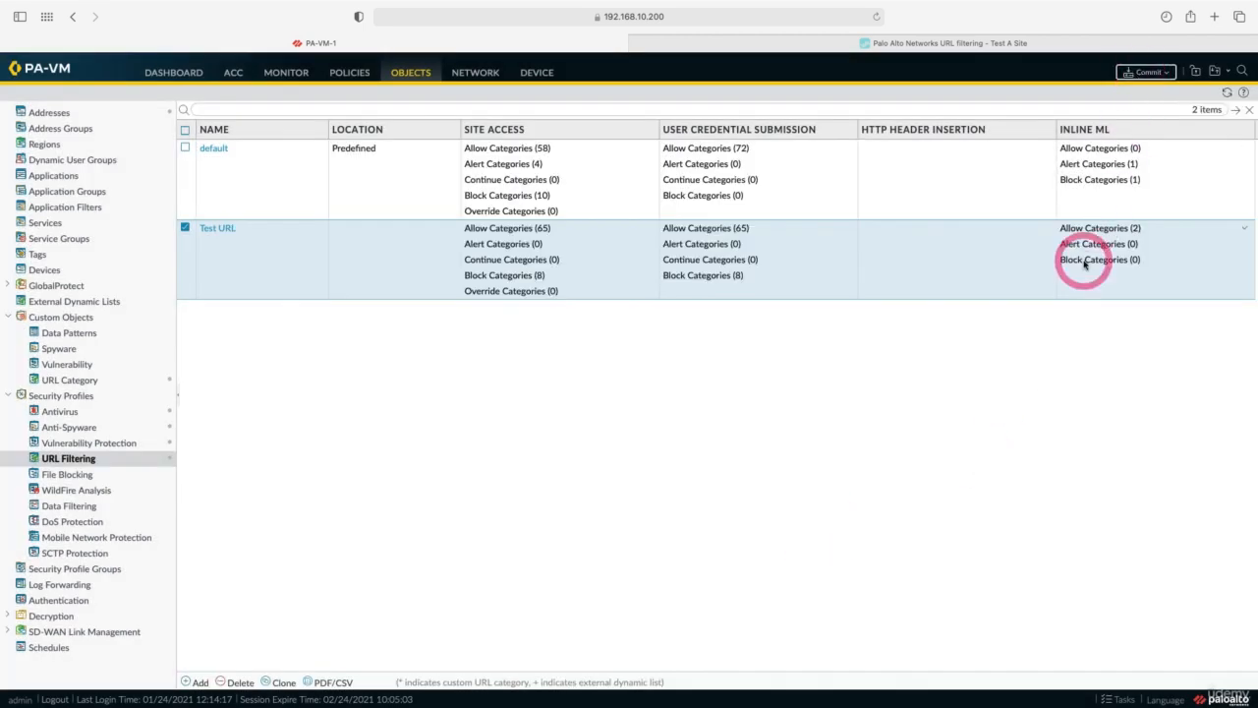
Commit the updated Test URL profile configuration to the firewall and dismiss the status report.
{"action": "left_click", "coordinate": [1137, 73]}
{"action": "left_click", "coordinate": [743, 524]}
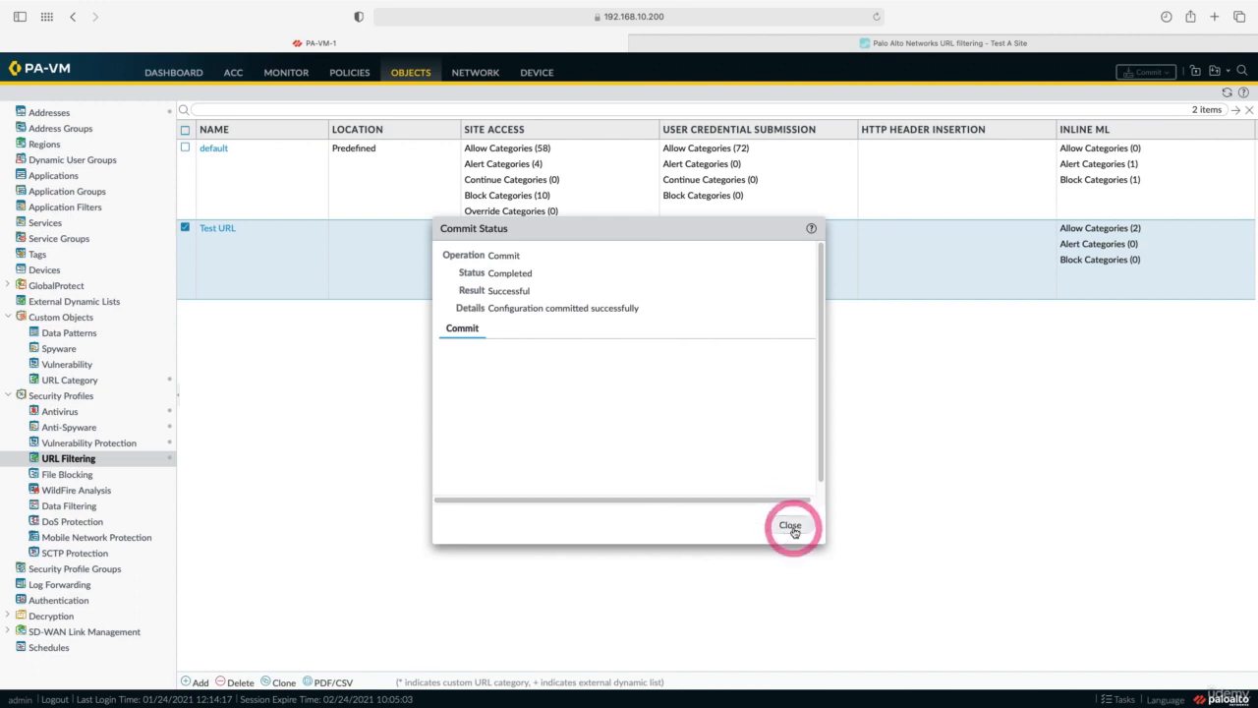
{"action": "left_click", "coordinate": [791, 525]}
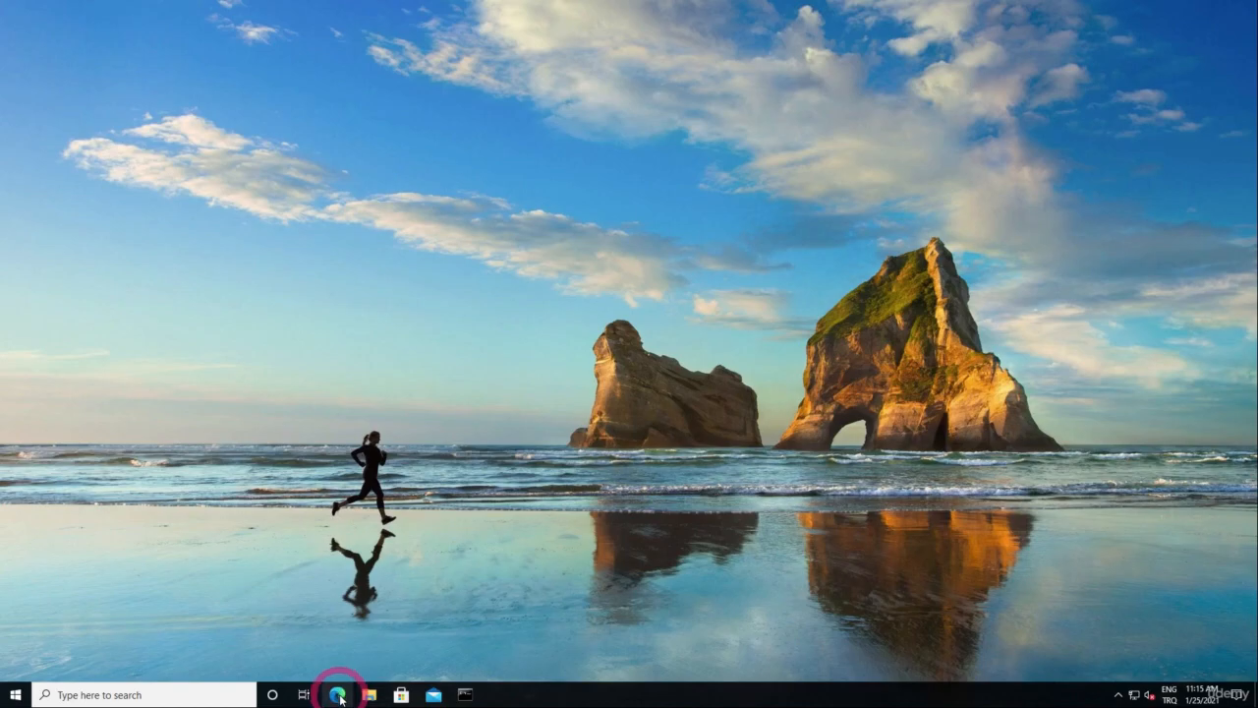
In Edge, browse to cisco.com and confirm the Black List block page appears.
{"action": "left_click", "coordinate": [338, 695]}
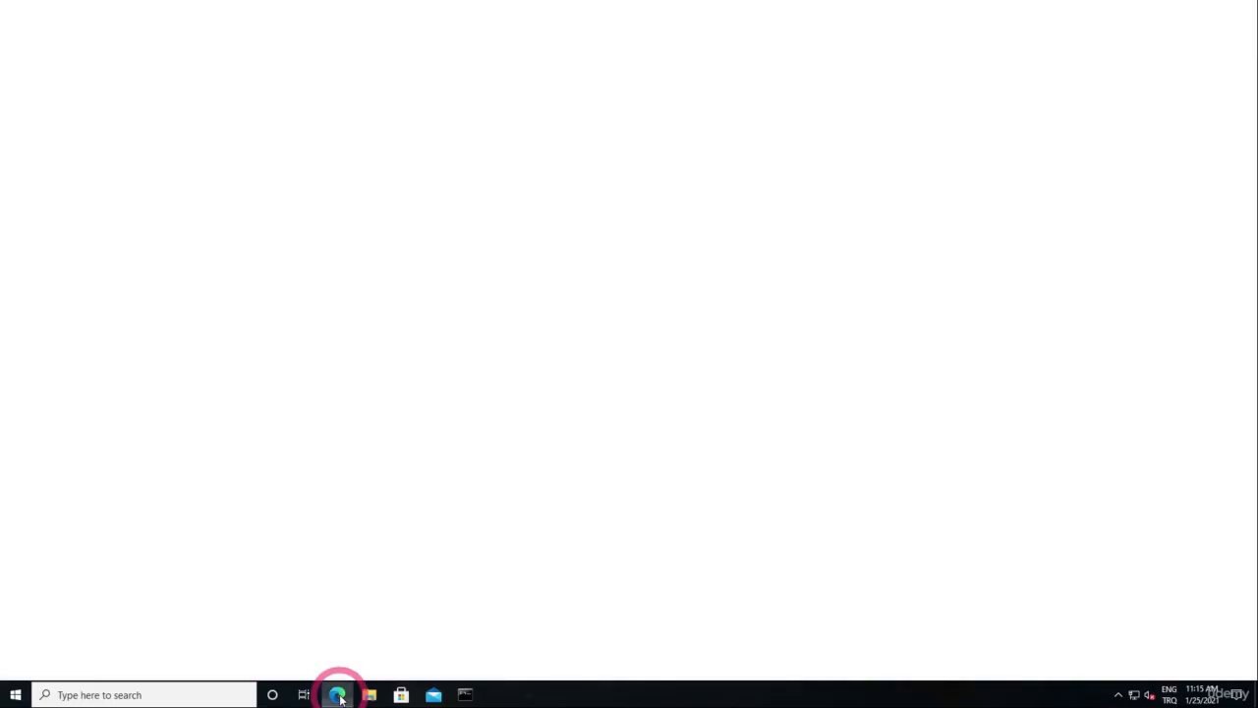
{"action": "type", "text": "cisco"}
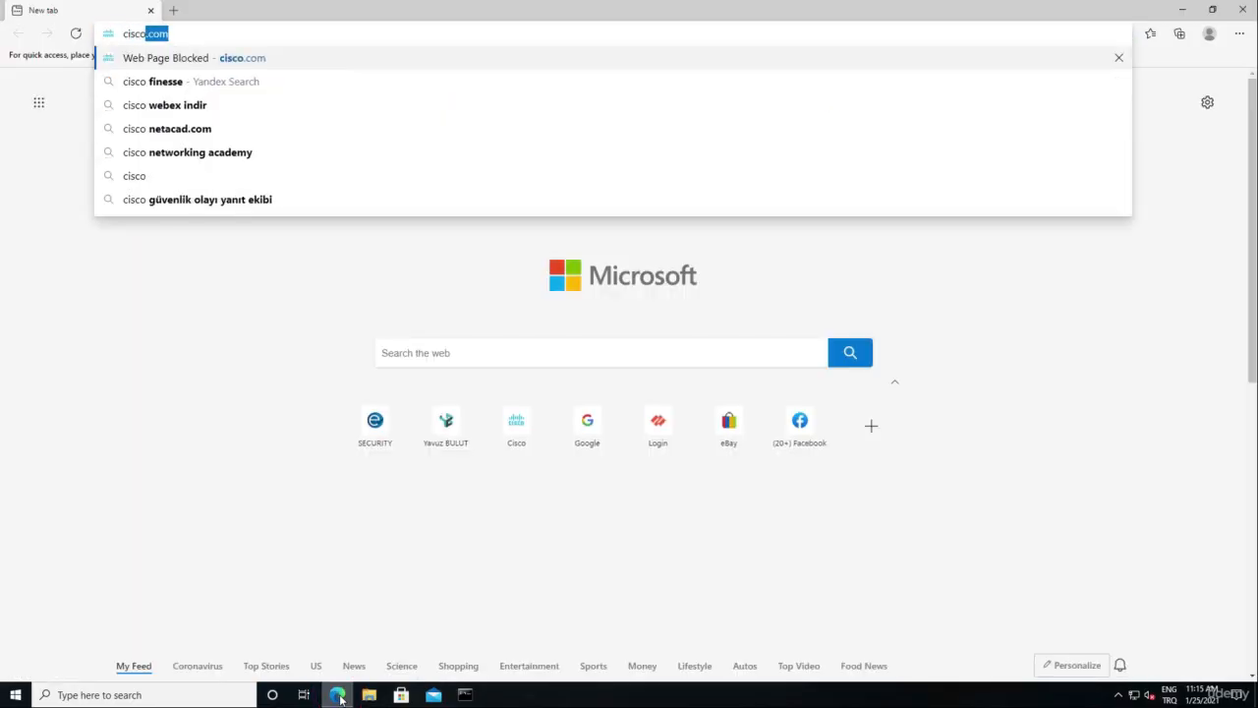
{"action": "key", "text": "Return"}
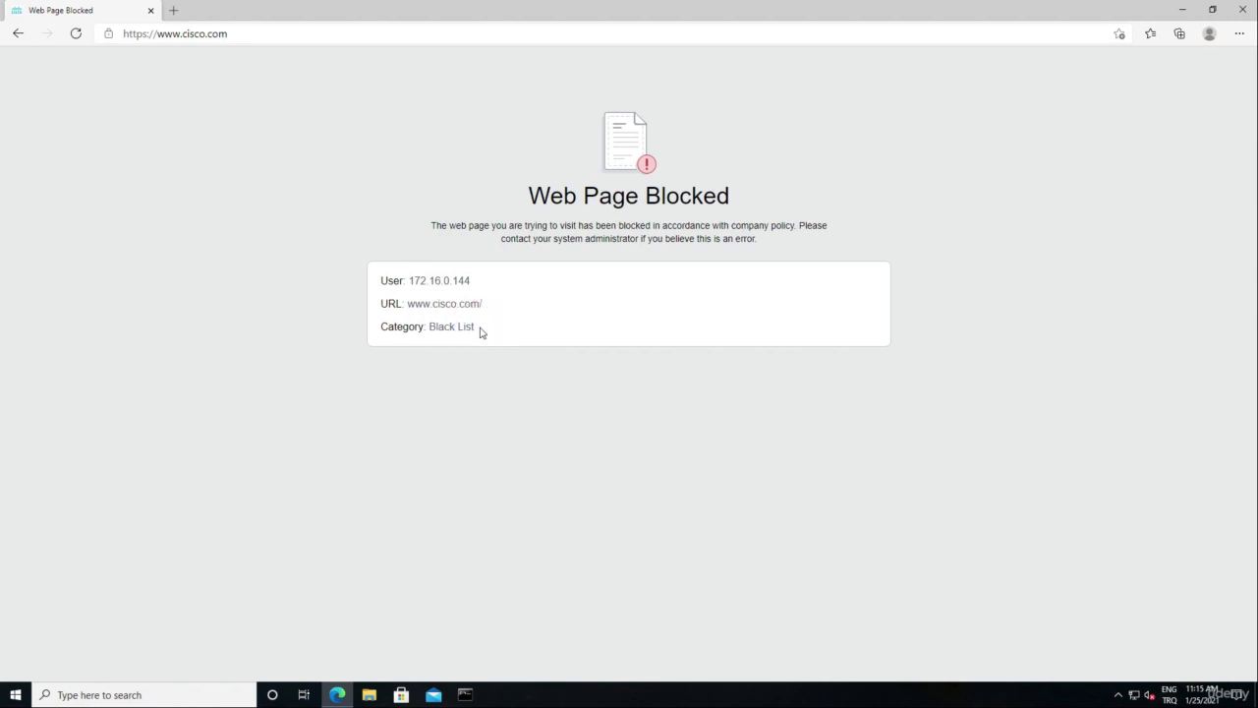
Test Google and mail.google.com in new tabs, confirming both are blocked as Black List.
{"action": "left_click", "coordinate": [174, 9]}
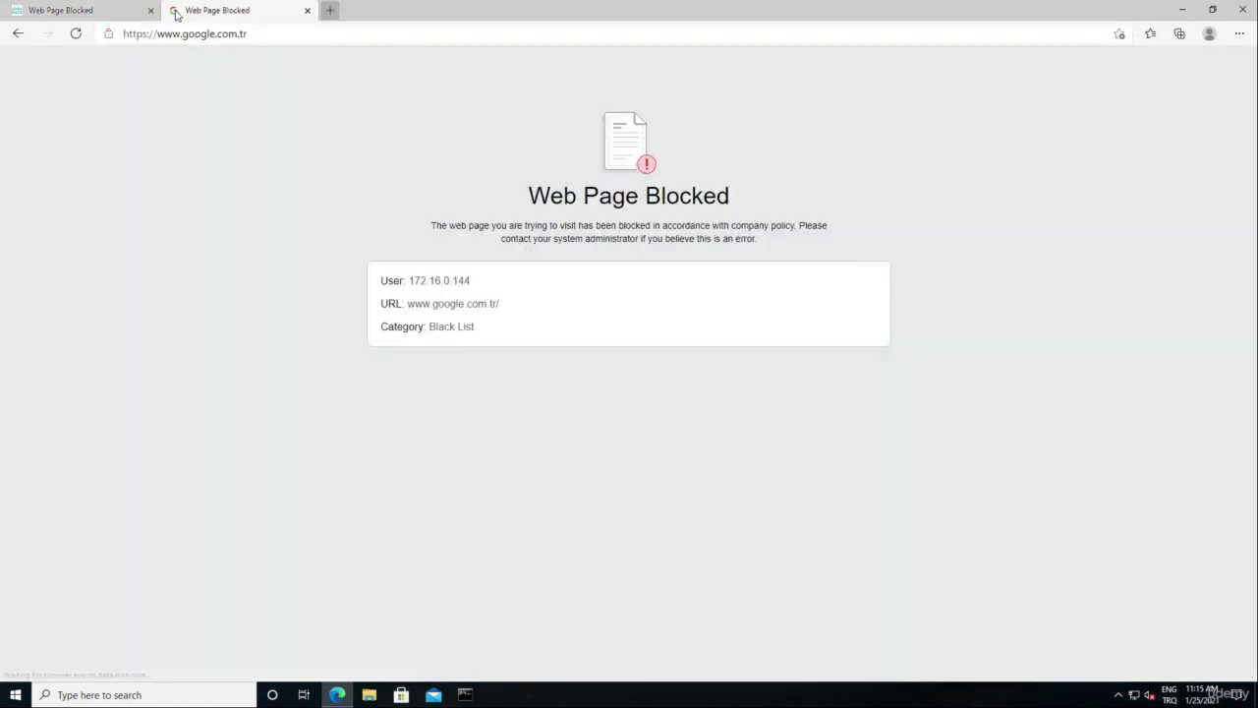
{"action": "left_click", "coordinate": [331, 10]}
{"action": "type", "text": "mail.google.com"}
{"action": "key", "text": "Return"}
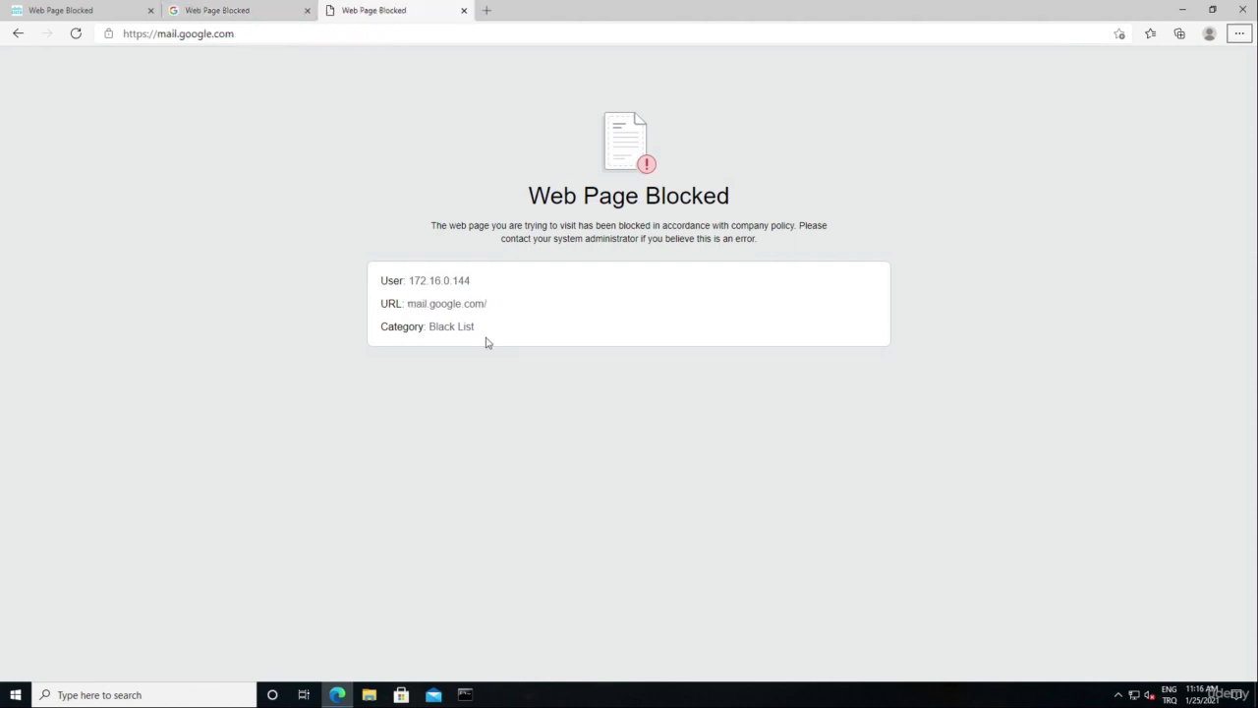